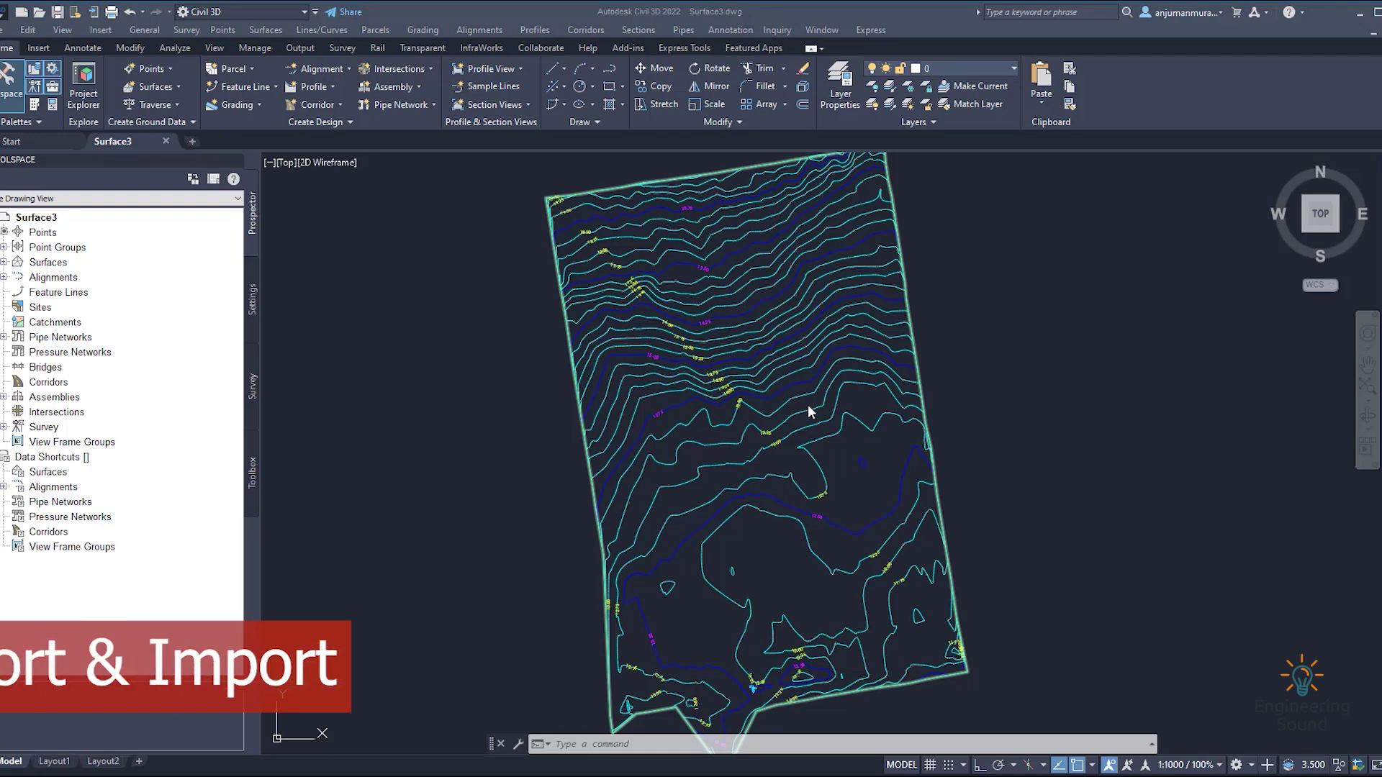
# - Window-select the EG surface contours in the drawing, then cancel the selection
pyautogui.scroll(-2, 802, 430)
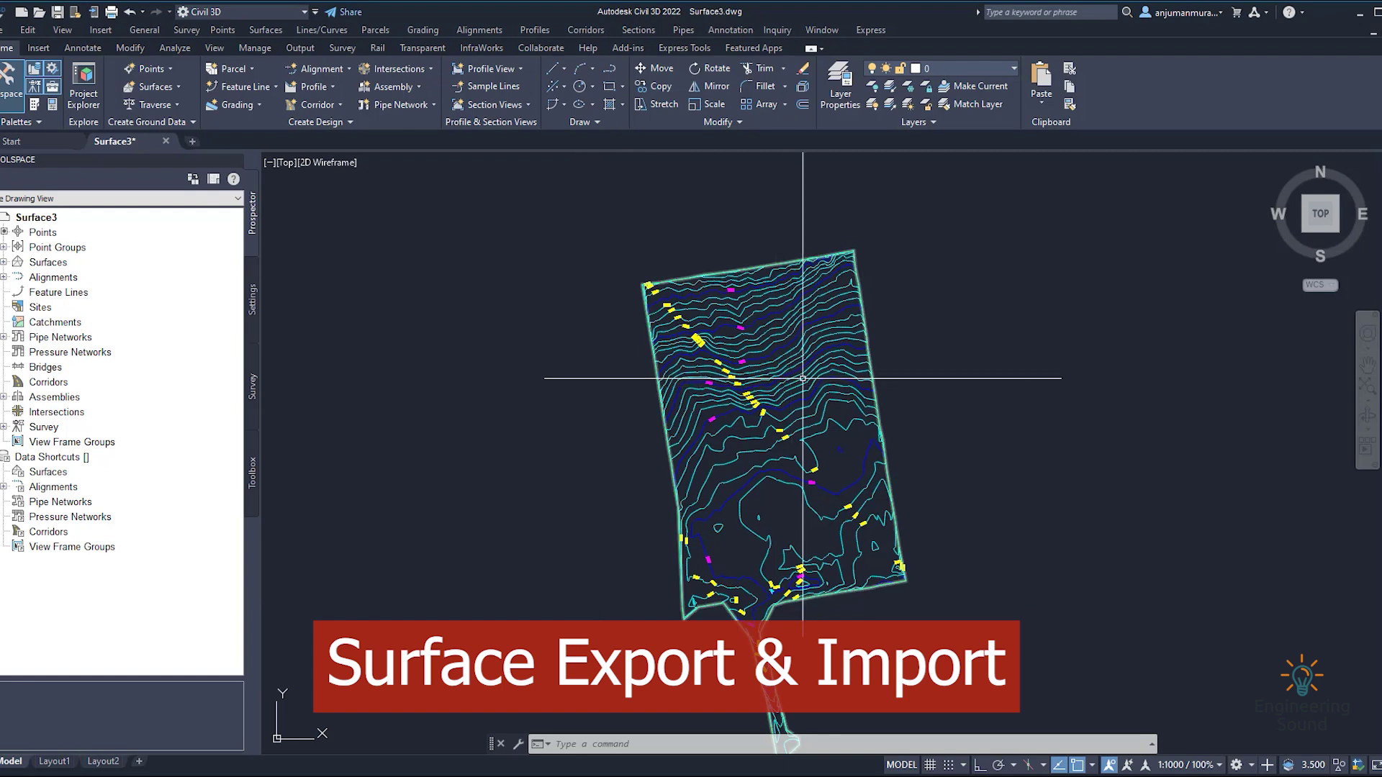
pyautogui.scroll(2, 799, 381)
pyautogui.scroll(2, 799, 382)
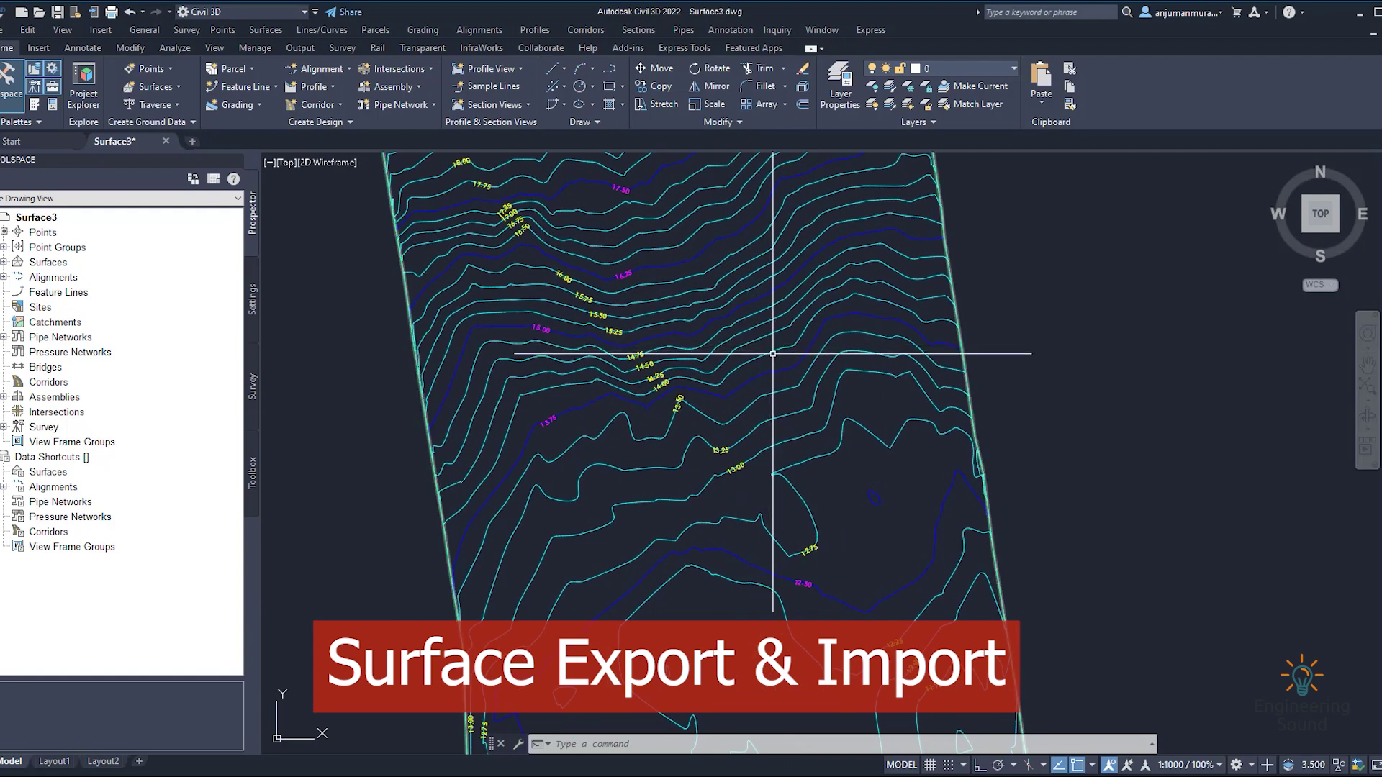
pyautogui.click(780, 347)
pyautogui.scroll(-3, 637, 356)
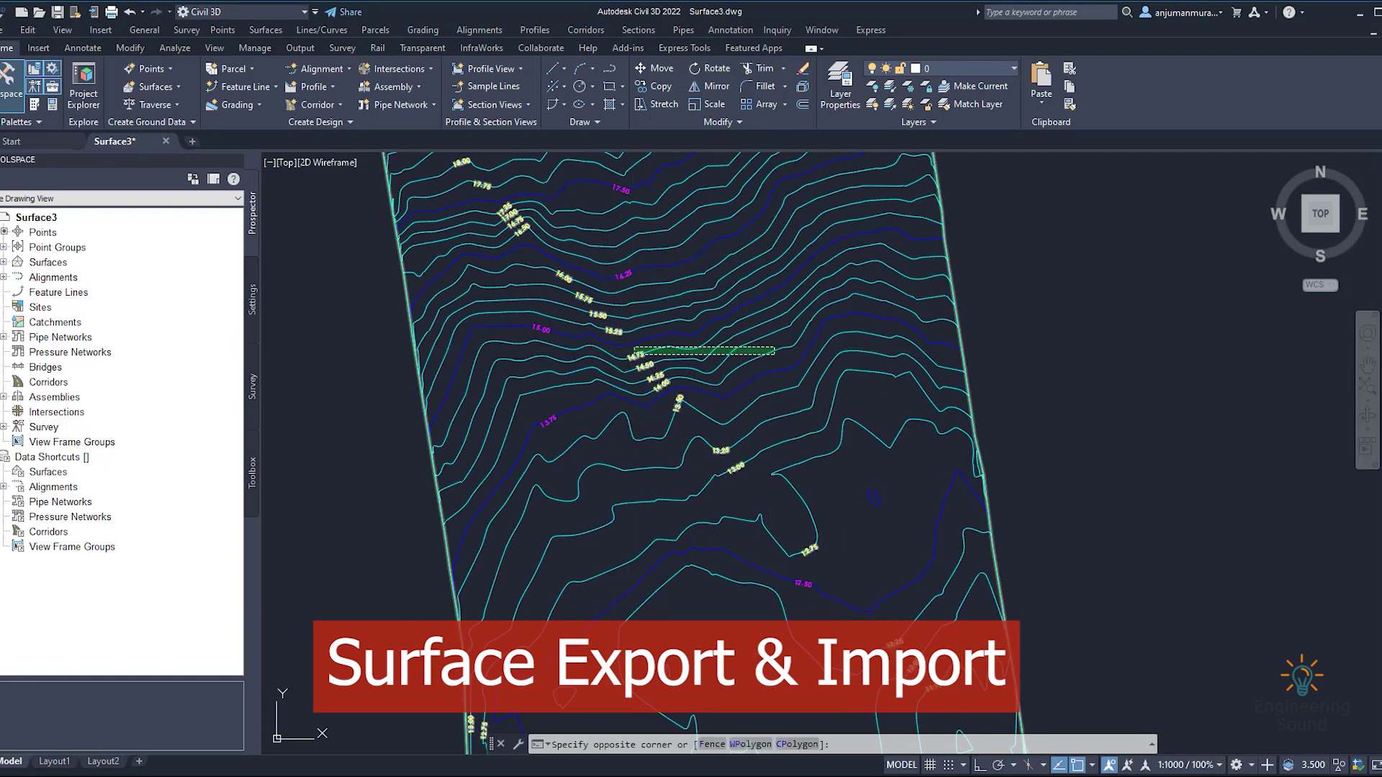
pyautogui.click(216, 271)
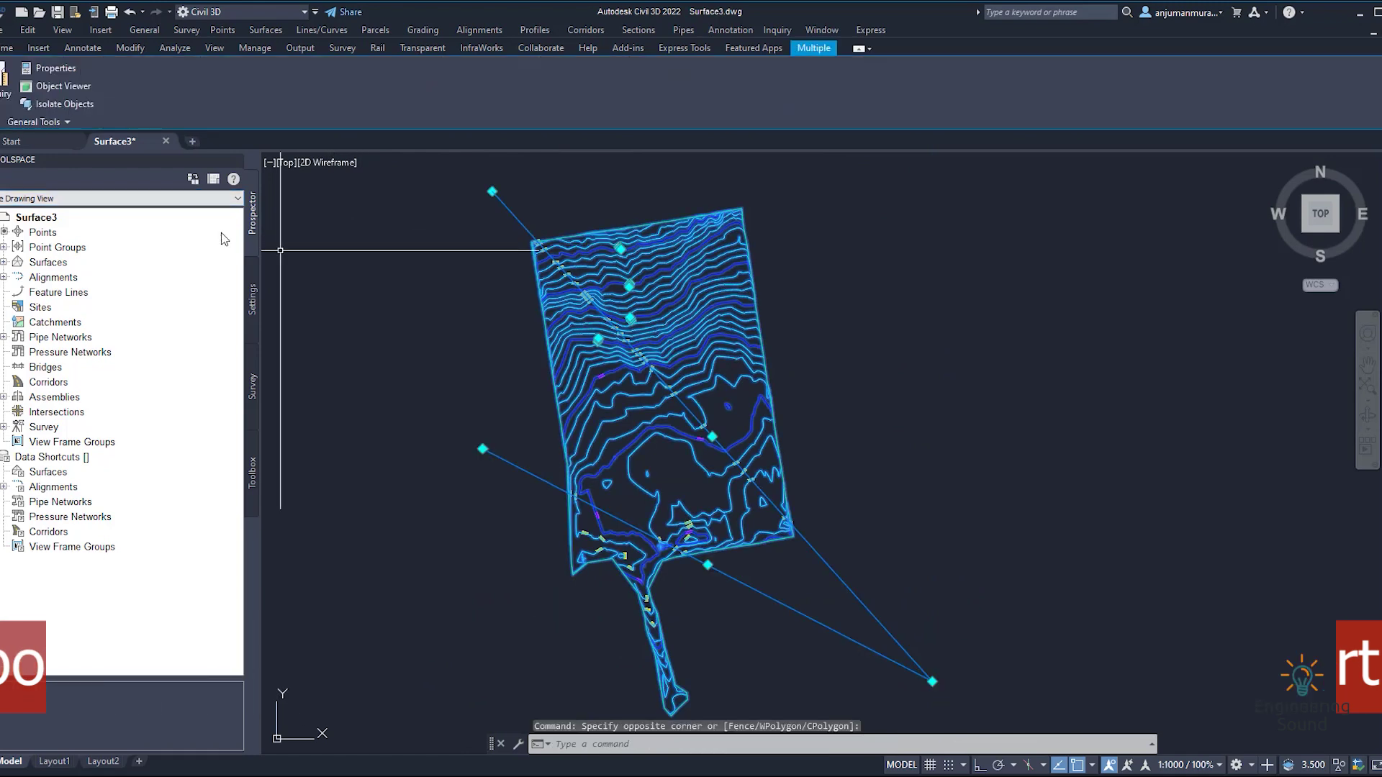
pyautogui.press('Escape')
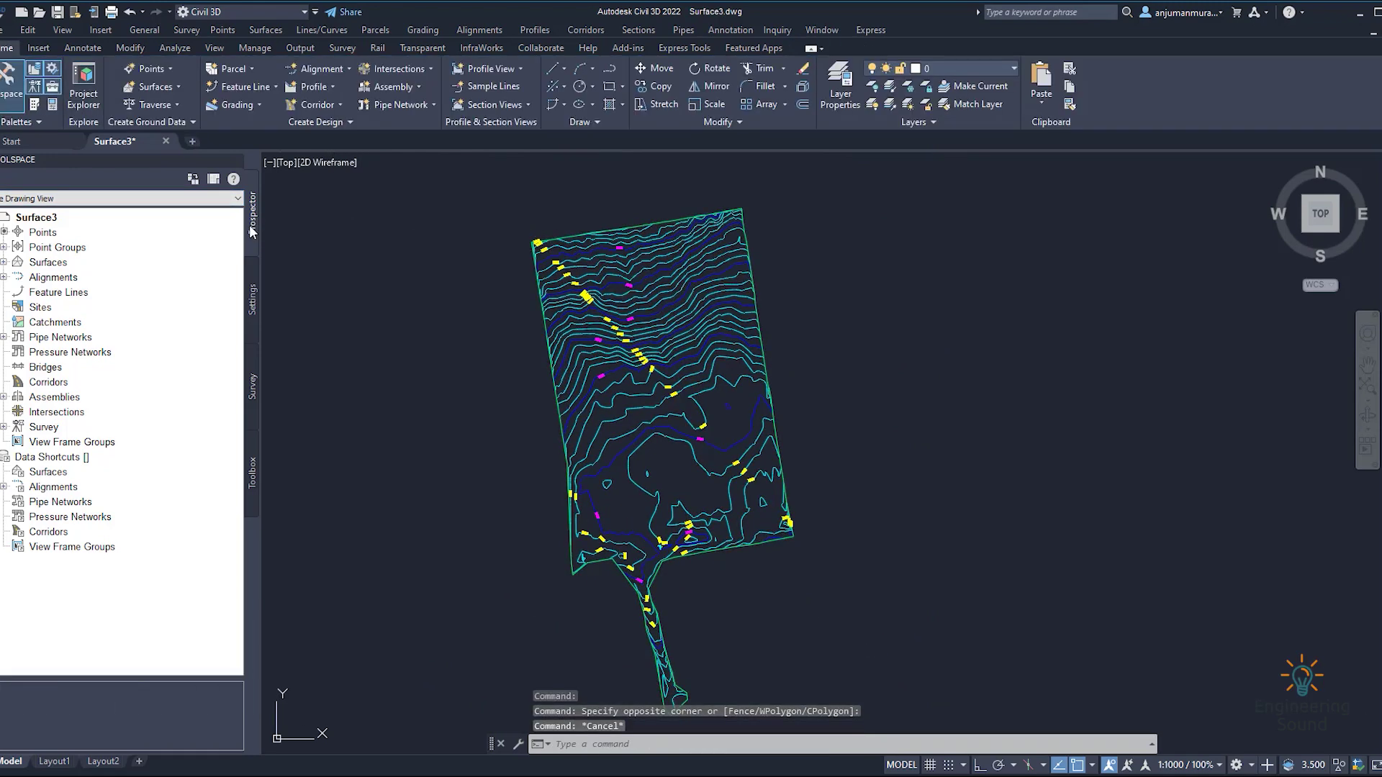
# - Expand Surfaces and EG in Prospector, select EG, and expand then collapse Definition
pyautogui.click(4, 262)
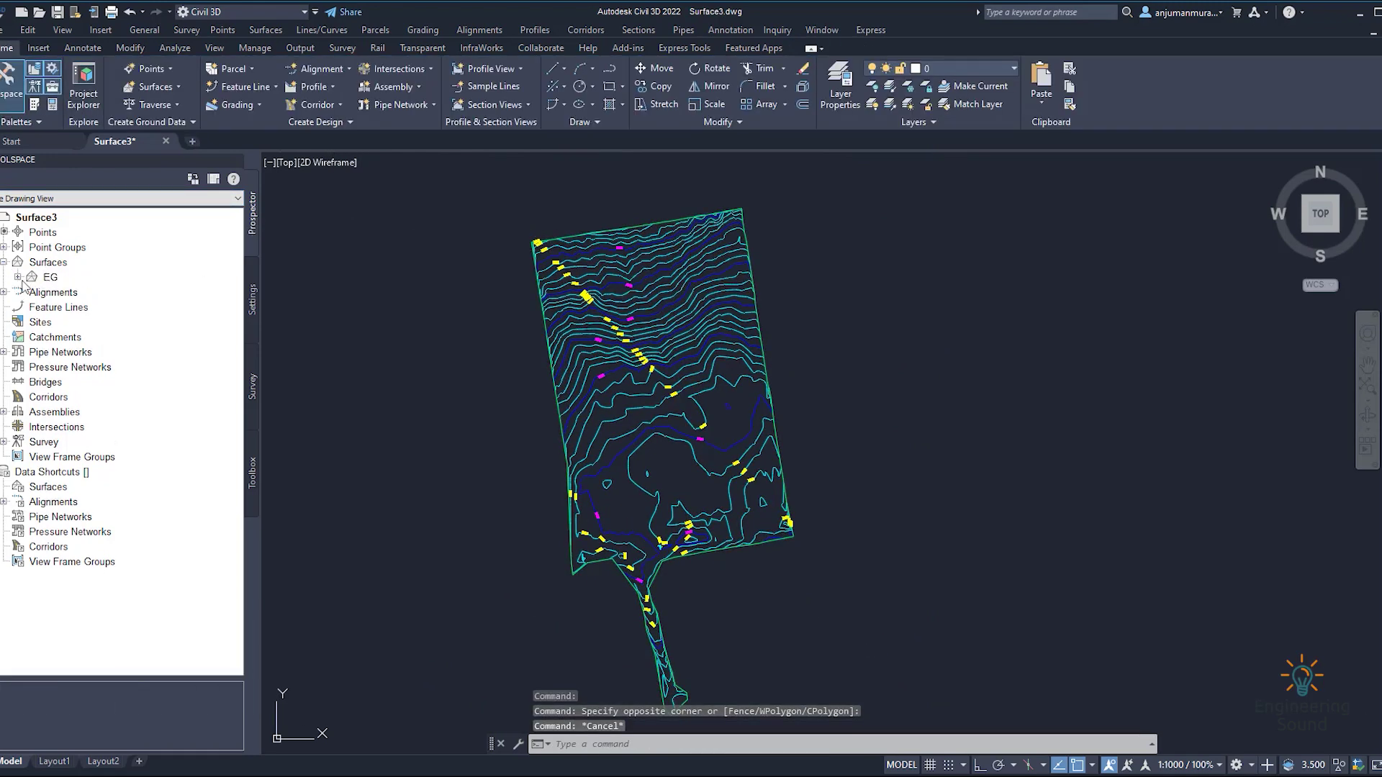
pyautogui.click(18, 277)
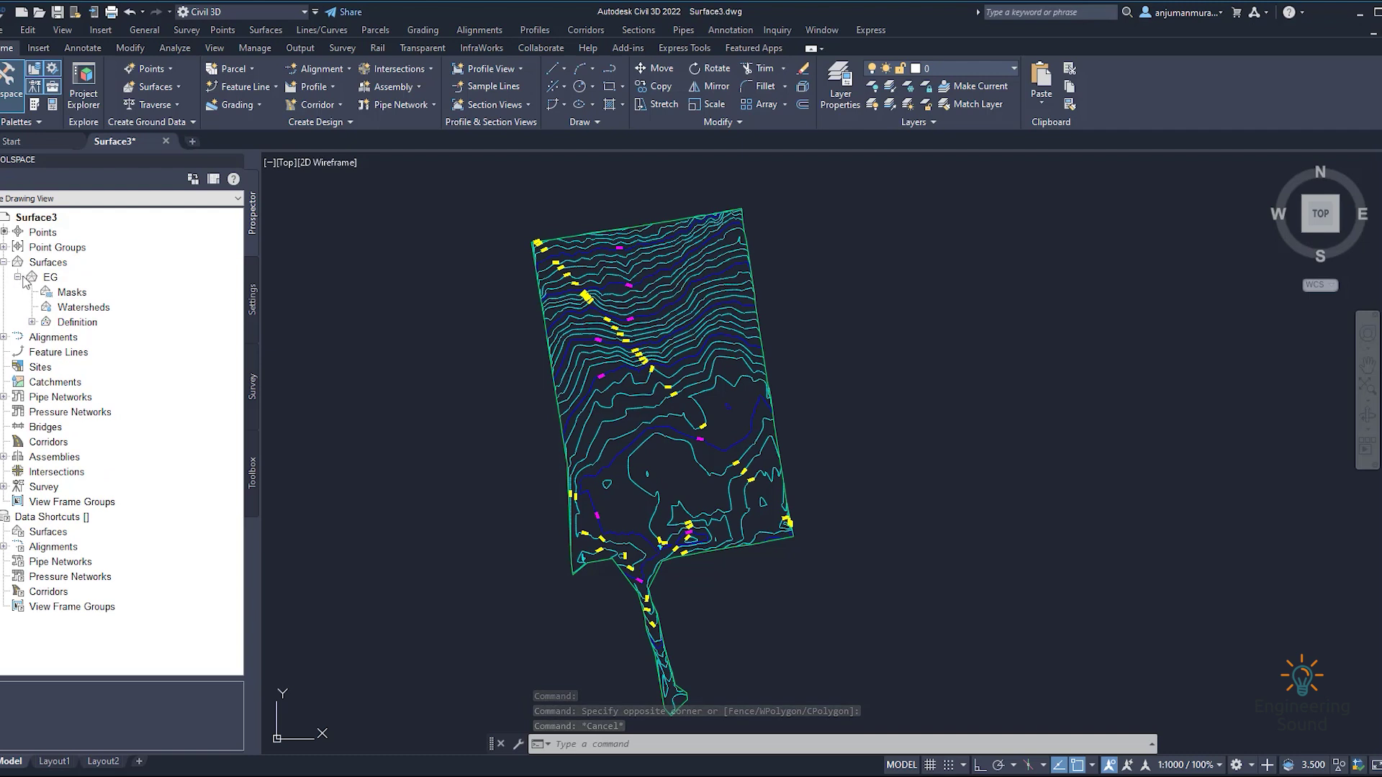
pyautogui.click(46, 280)
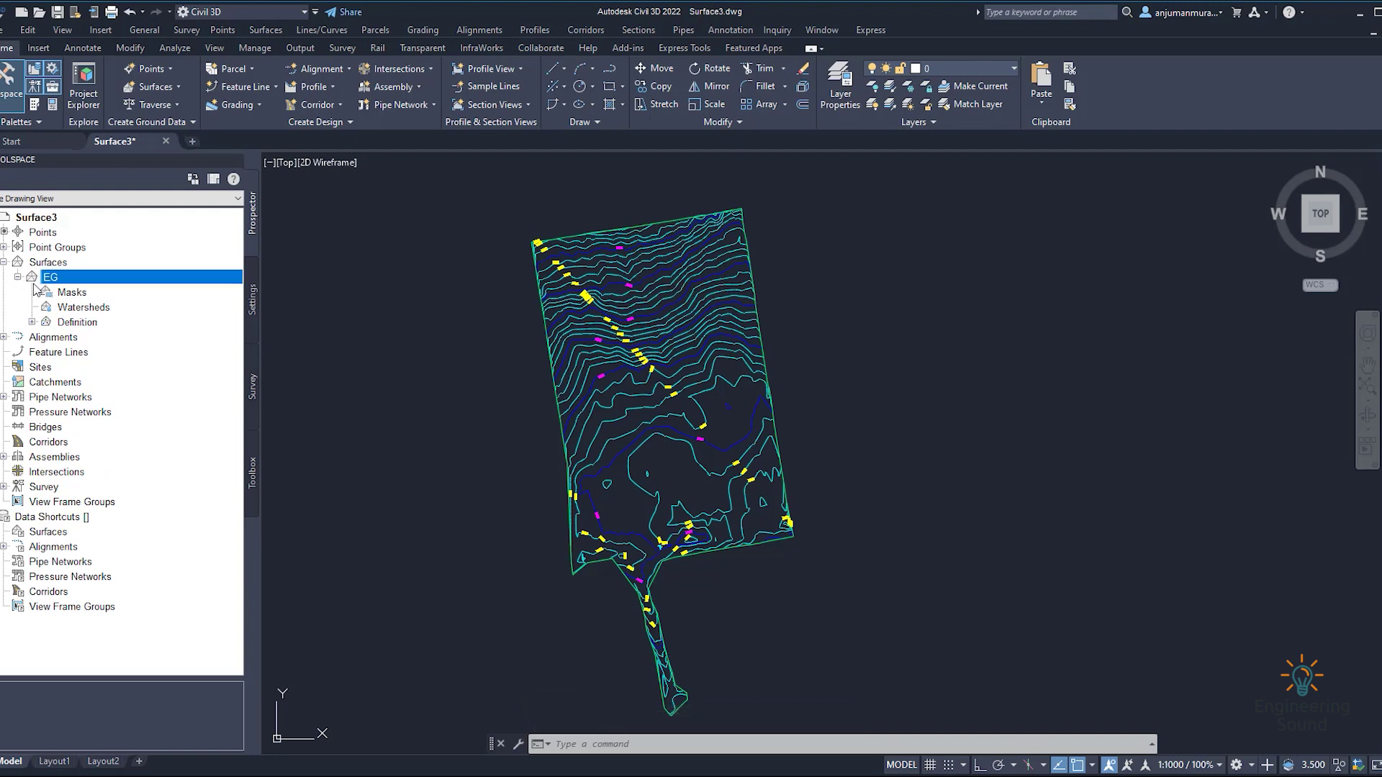
pyautogui.click(32, 323)
pyautogui.click(31, 322)
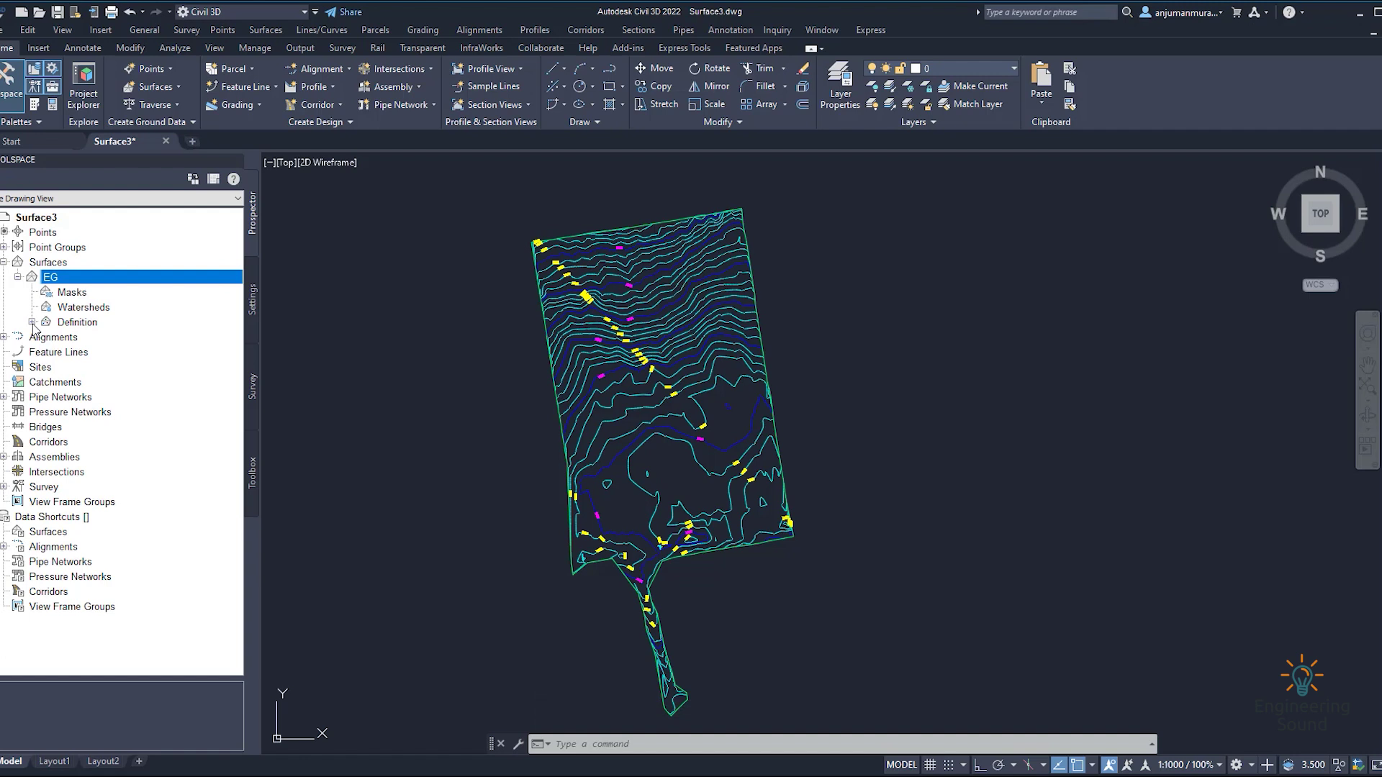
# - Show the EG surface's context menu in Prospector with its Export to DEM and Export LandXML options
pyautogui.rightClick(72, 283)
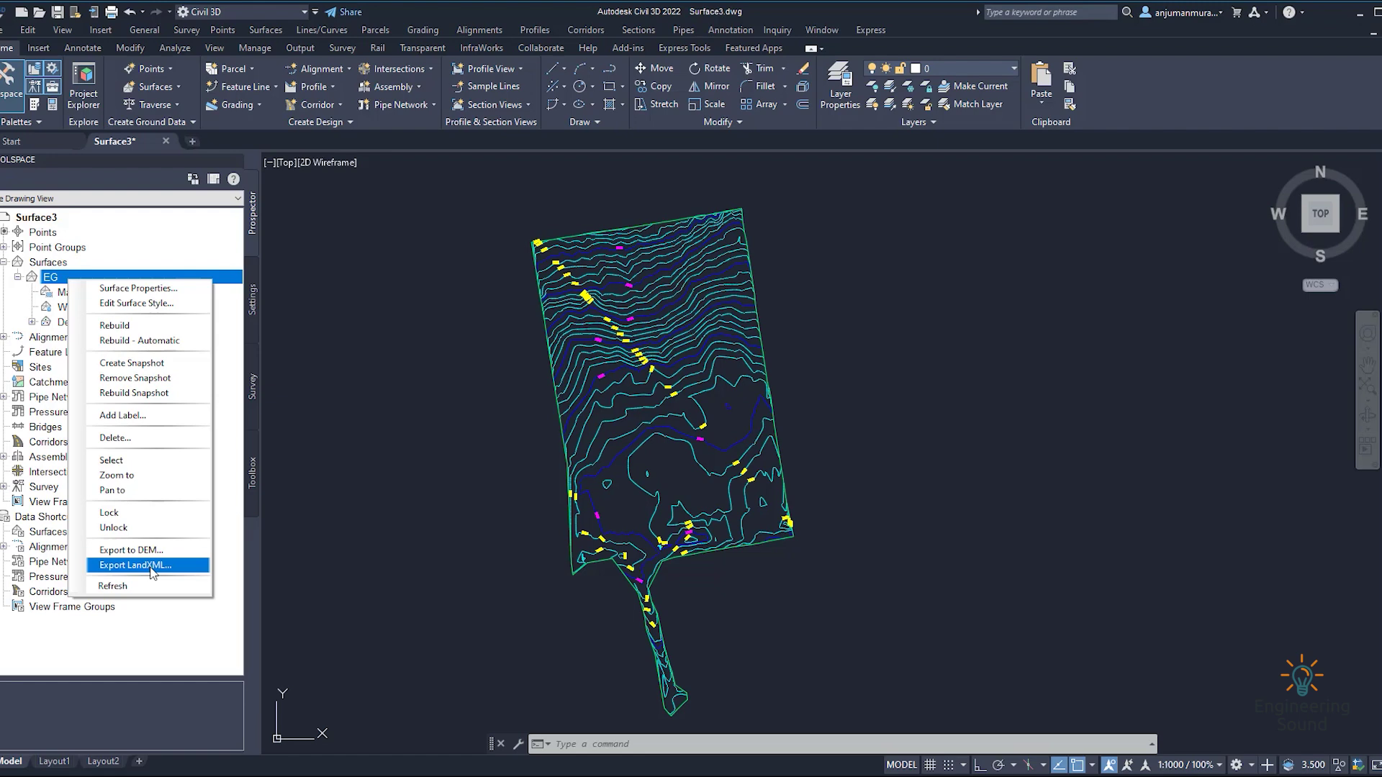
# - Start a LandXML 1.2 export of EG, leaving the export settings unchanged
pyautogui.click(152, 566)
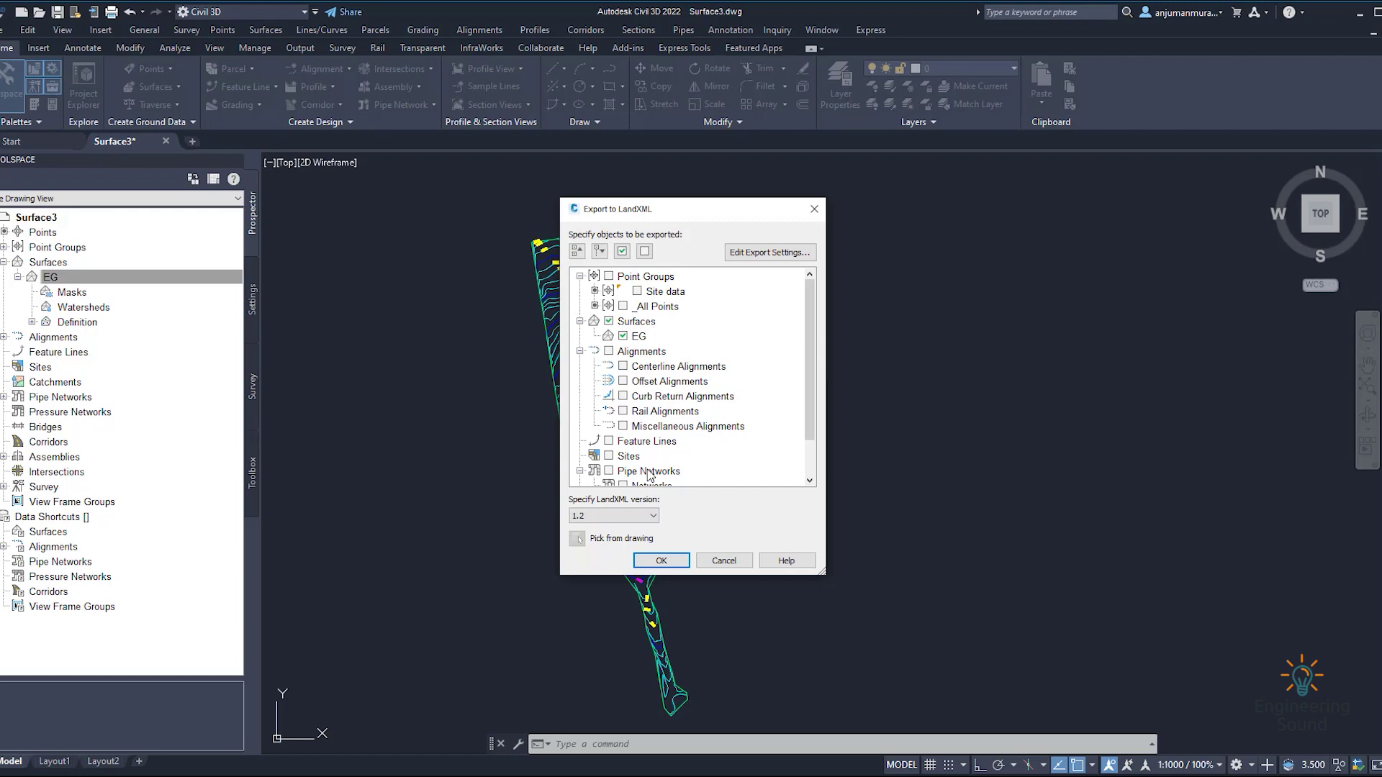
pyautogui.click(769, 253)
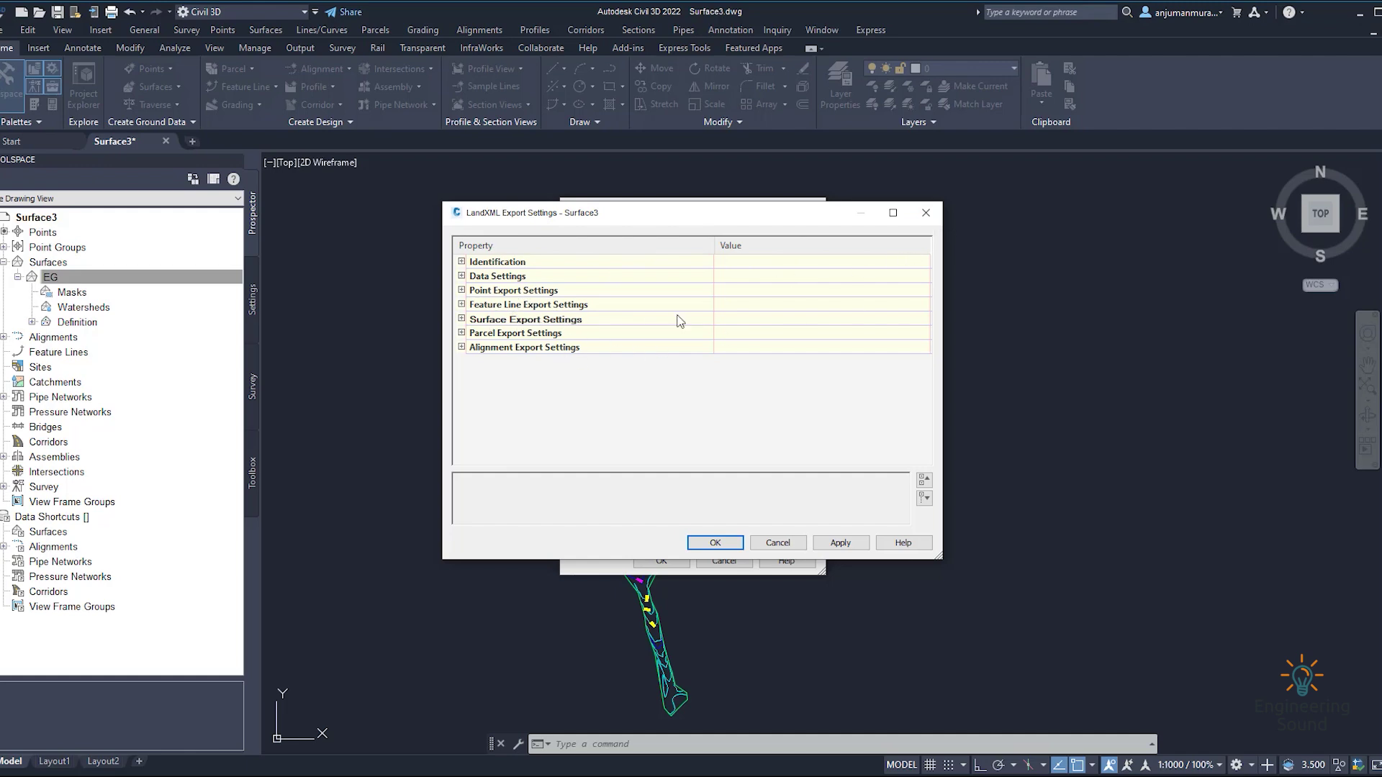
pyautogui.click(925, 212)
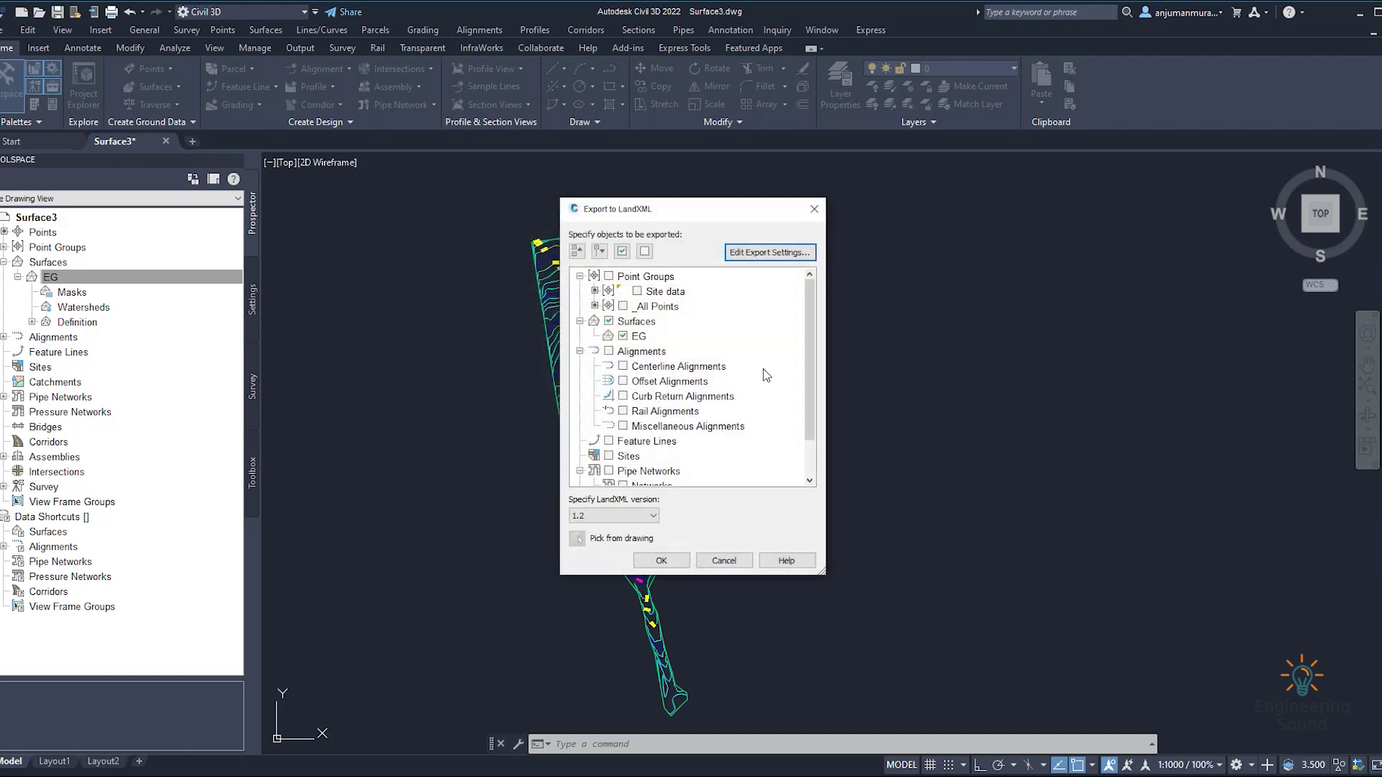
pyautogui.click(662, 560)
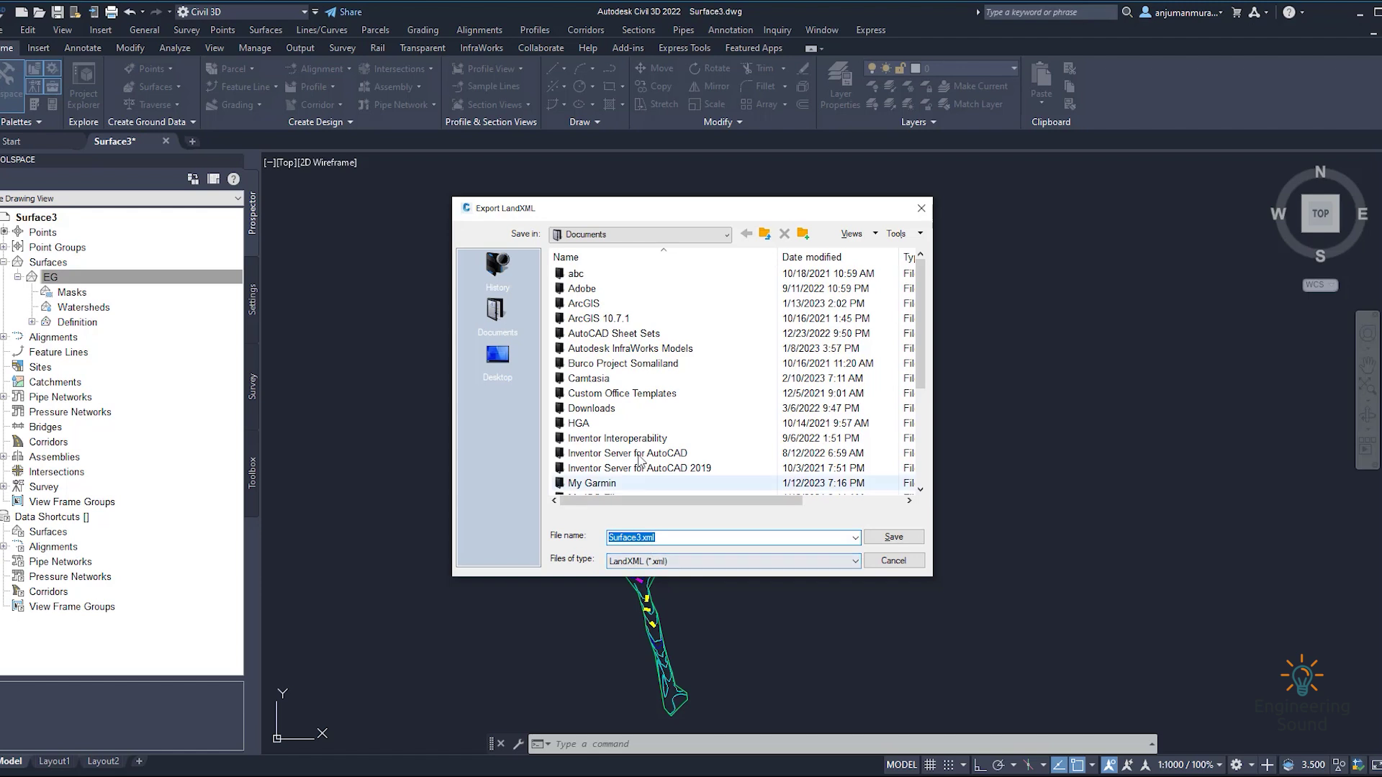
# - Save the EG LandXML file as Surface3.xml in the 4-Surface lesson folder
pyautogui.click(641, 234)
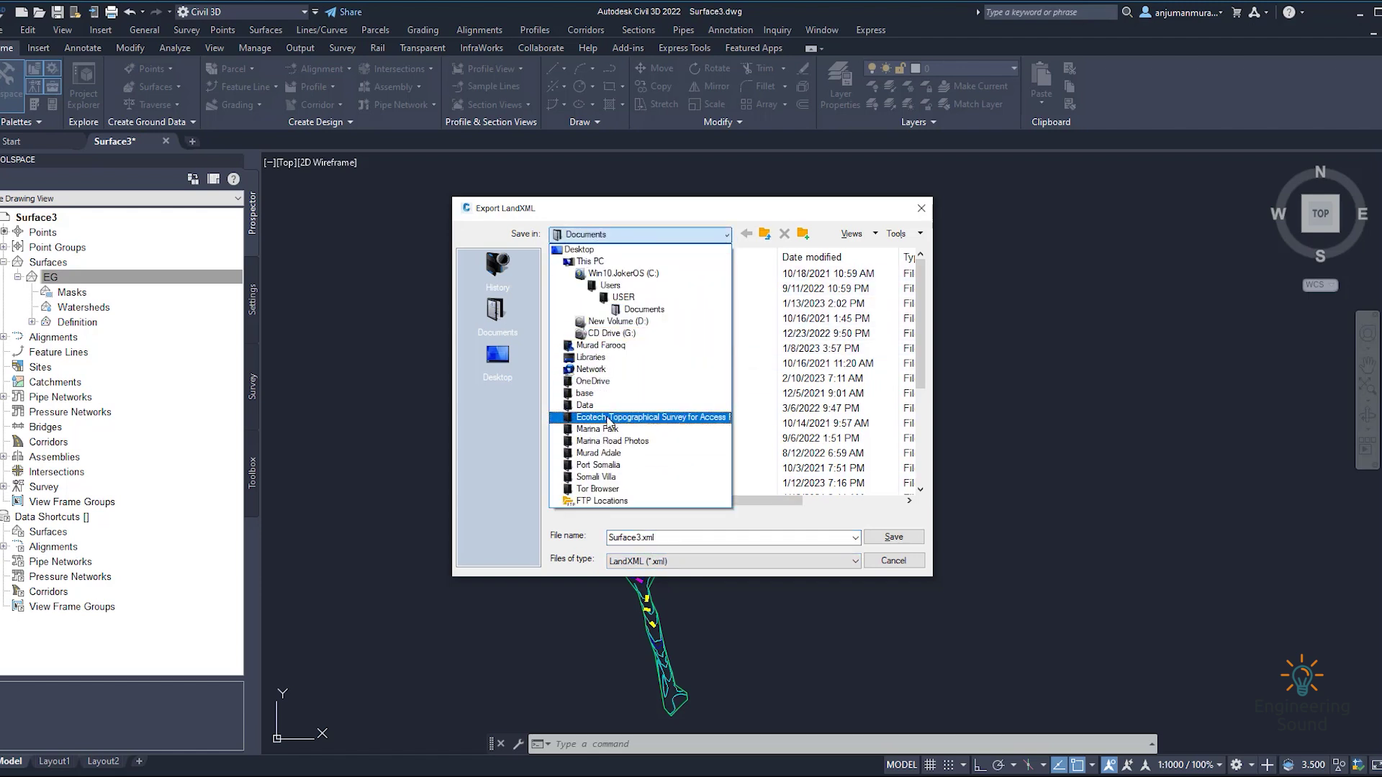
pyautogui.click(604, 284)
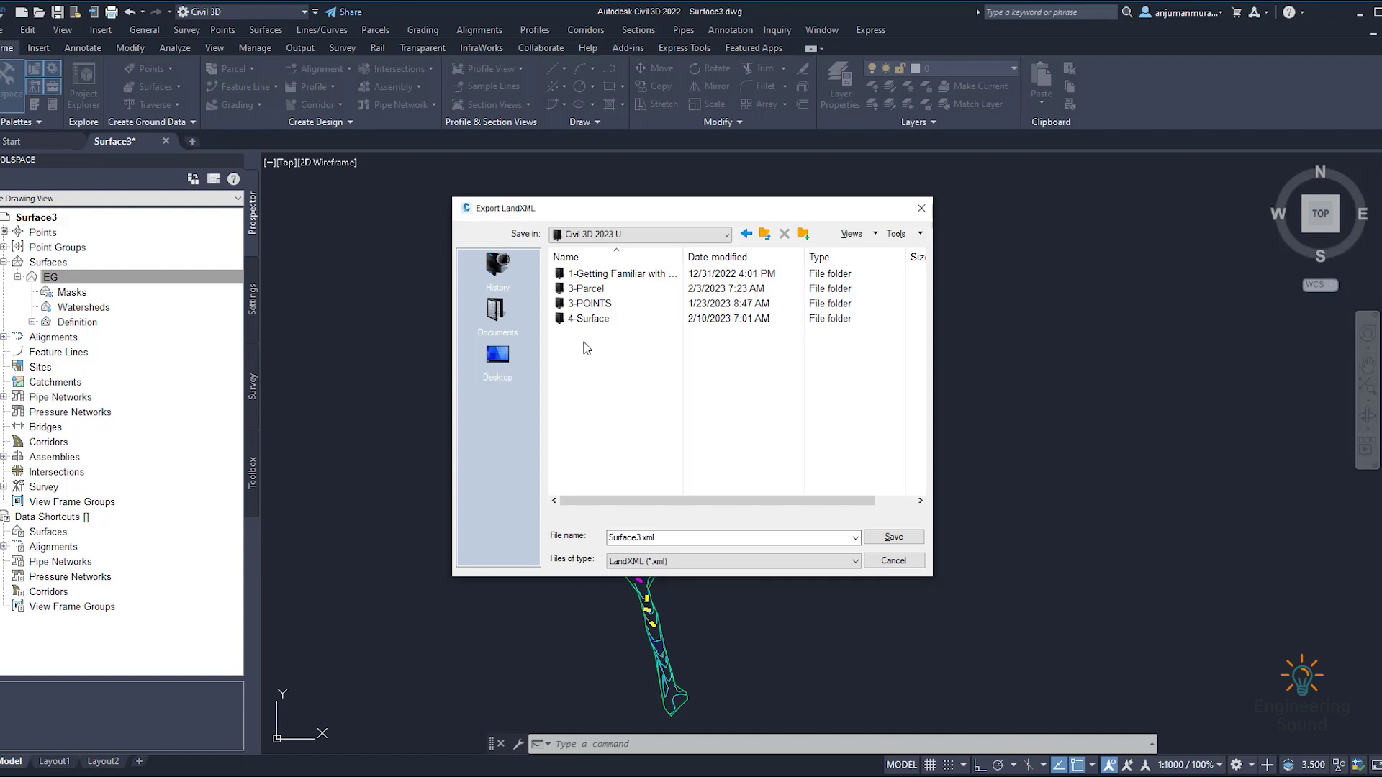
pyautogui.doubleClick(588, 319)
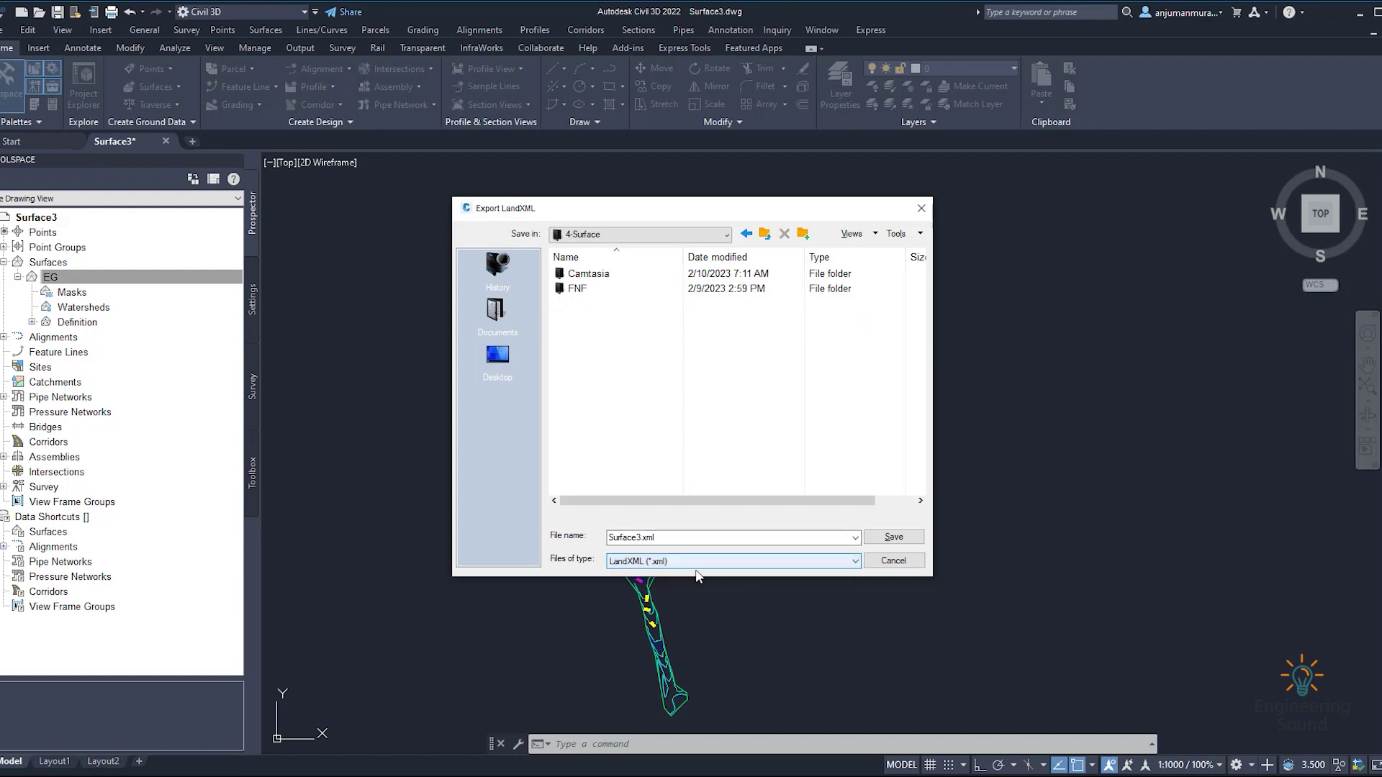
pyautogui.click(894, 539)
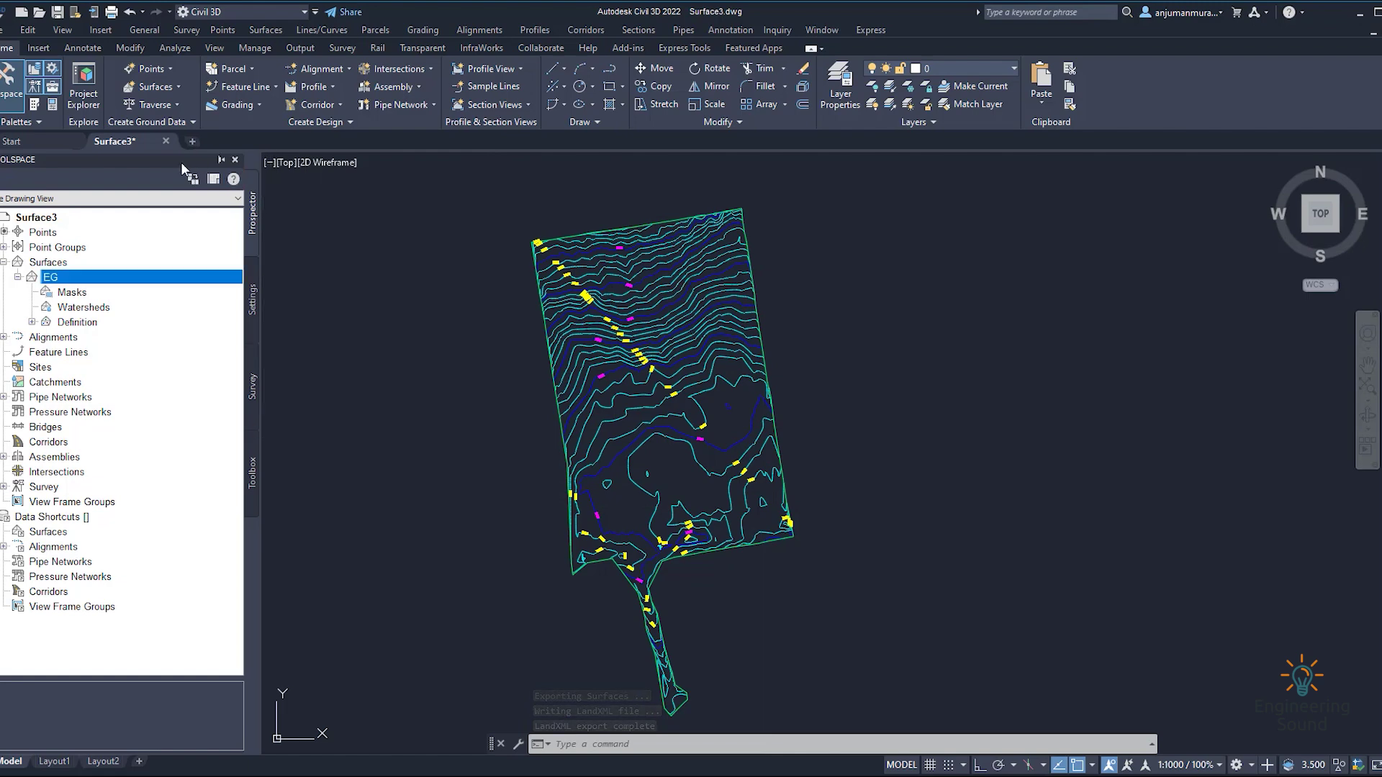
# - Start Export to DEM for EG, dismiss the missing-file warning, and browse for a coordinate zone
pyautogui.rightClick(82, 280)
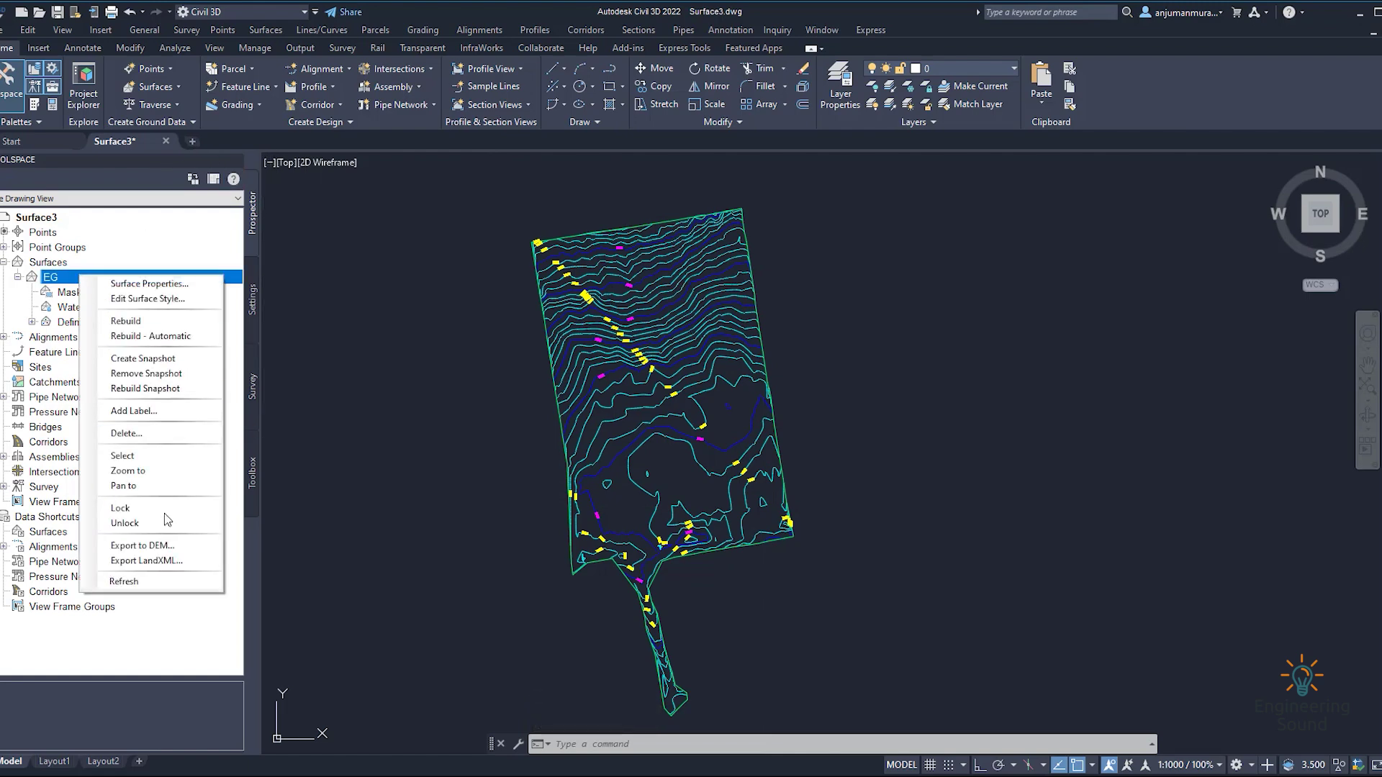
pyautogui.click(178, 548)
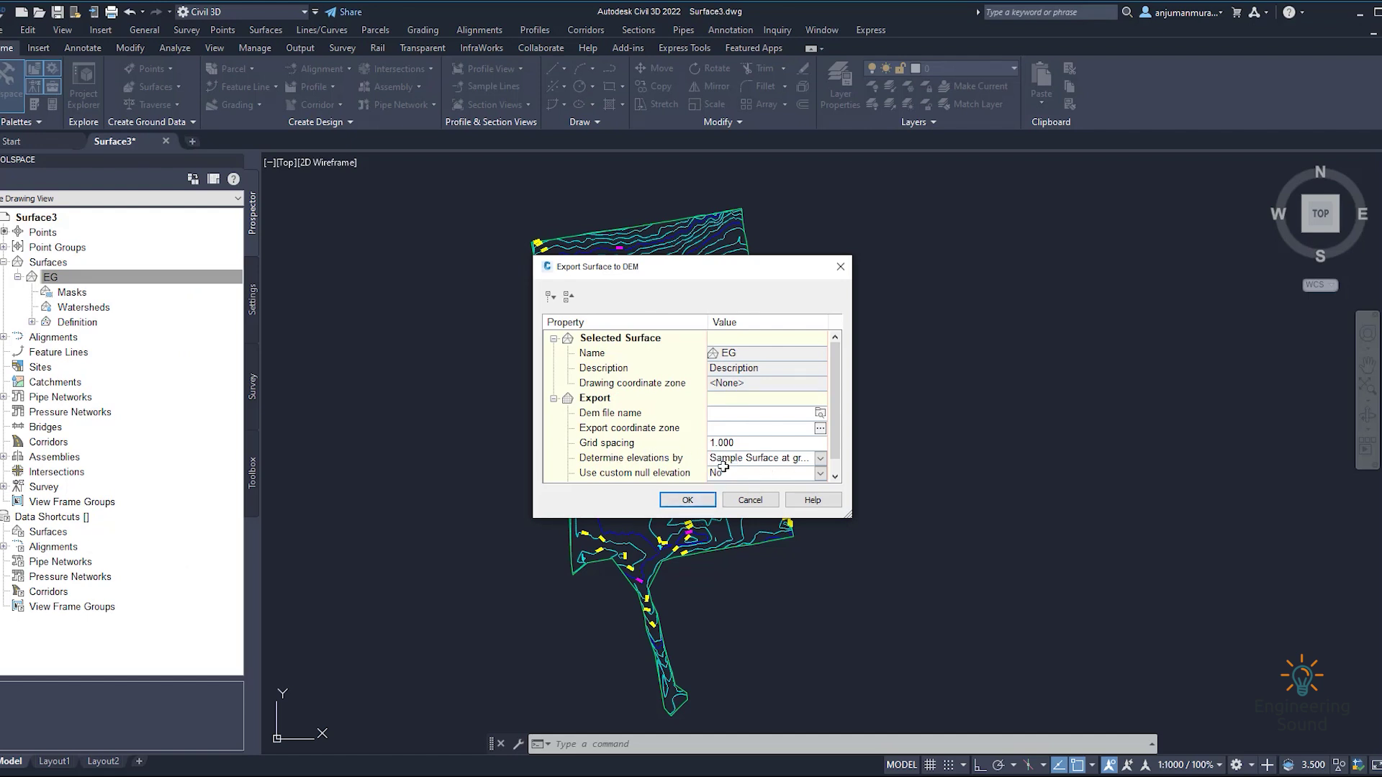
pyautogui.click(685, 499)
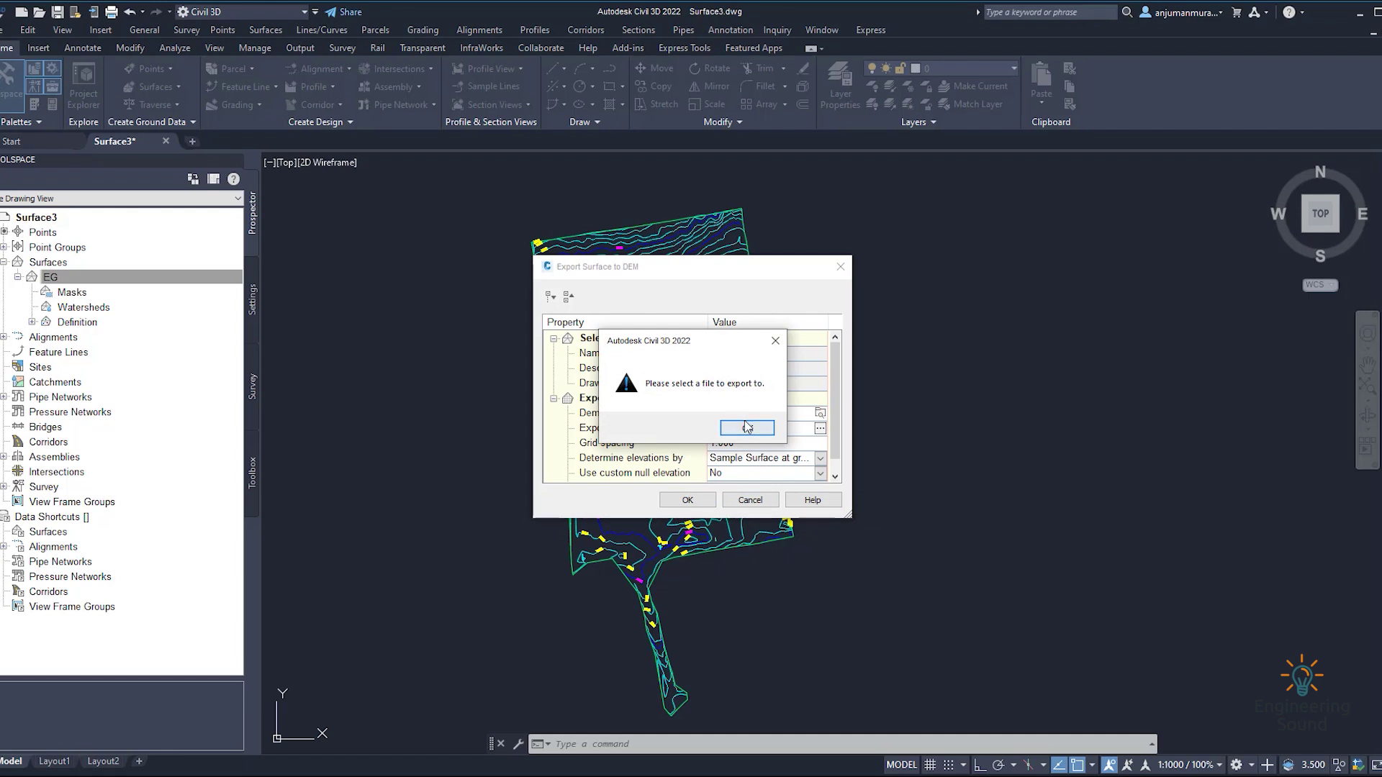
pyautogui.click(775, 341)
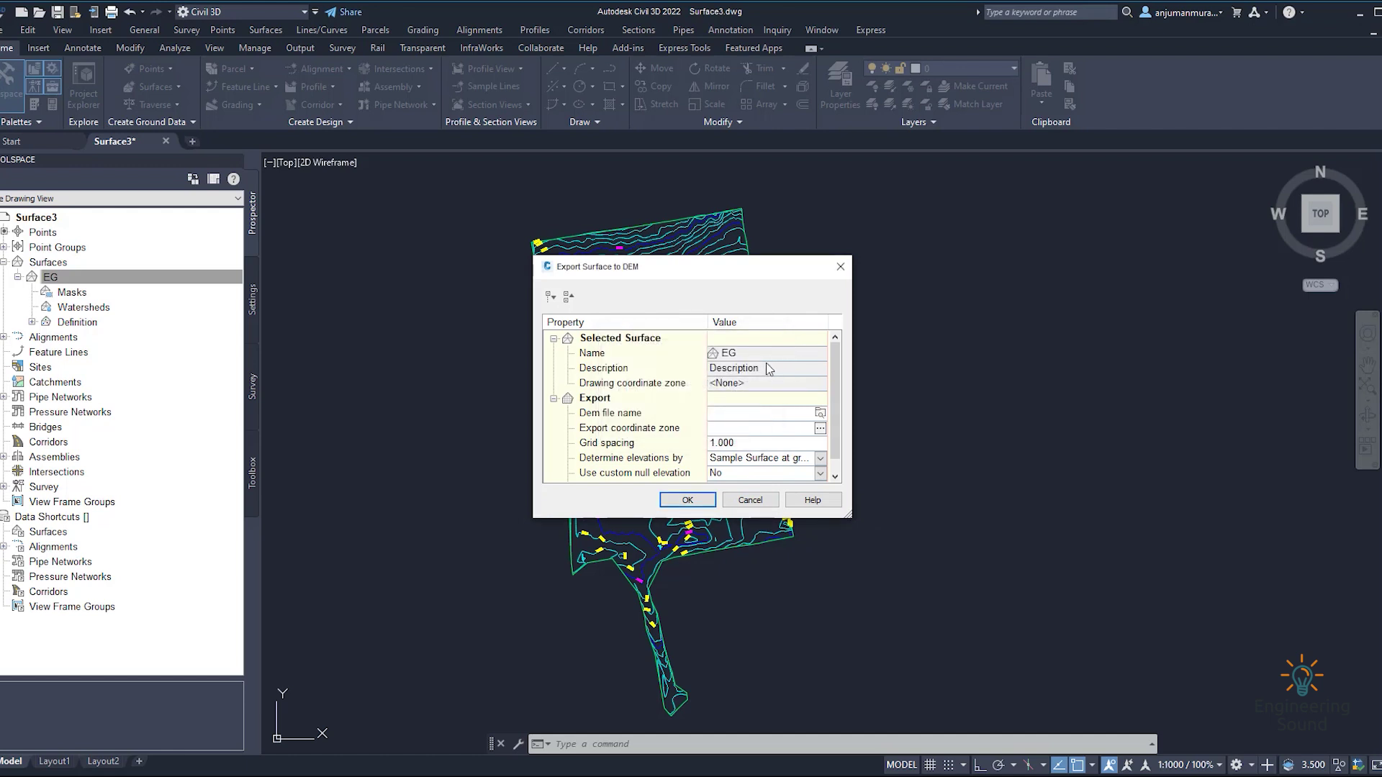
pyautogui.click(821, 428)
# - Expand the Projected coordinate systems, then cancel without choosing a zone
pyautogui.click(574, 278)
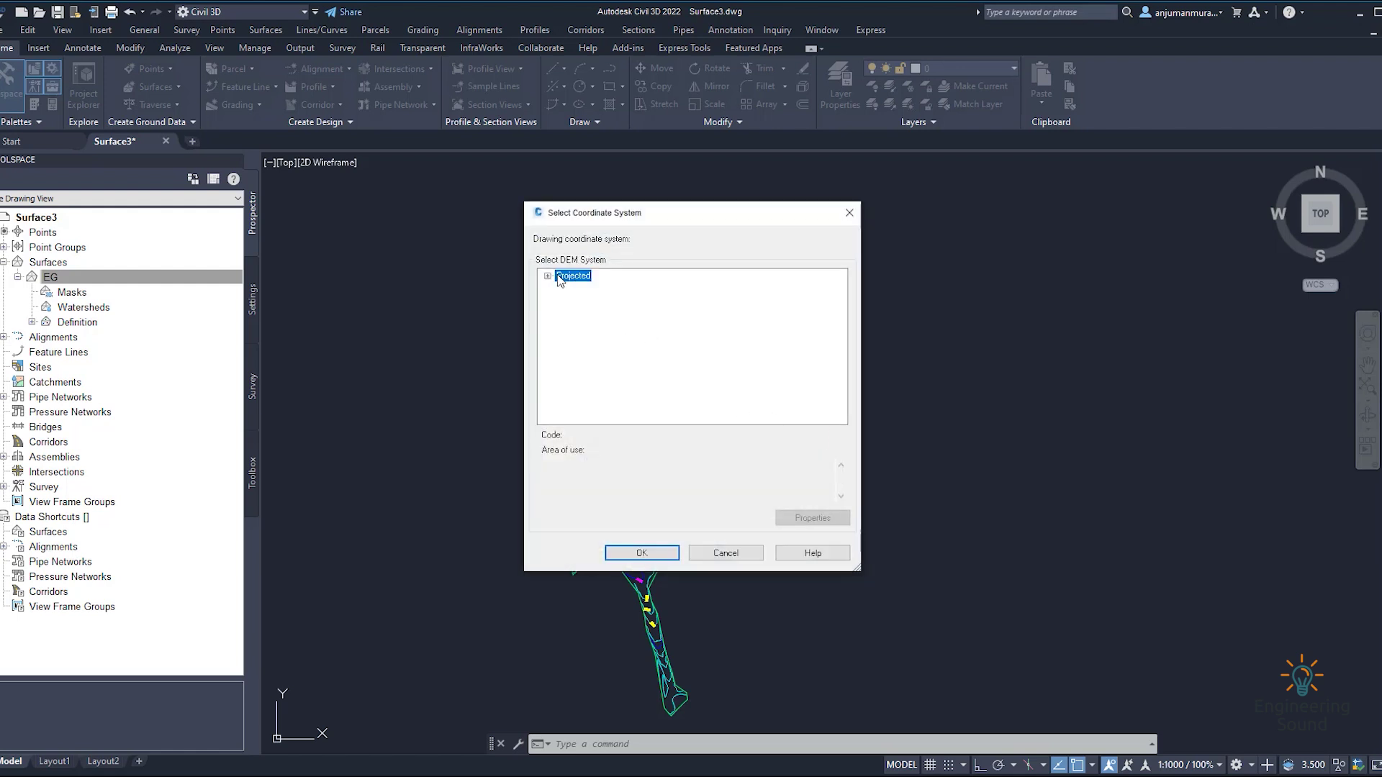
pyautogui.click(548, 275)
pyautogui.scroll(-7, 612, 346)
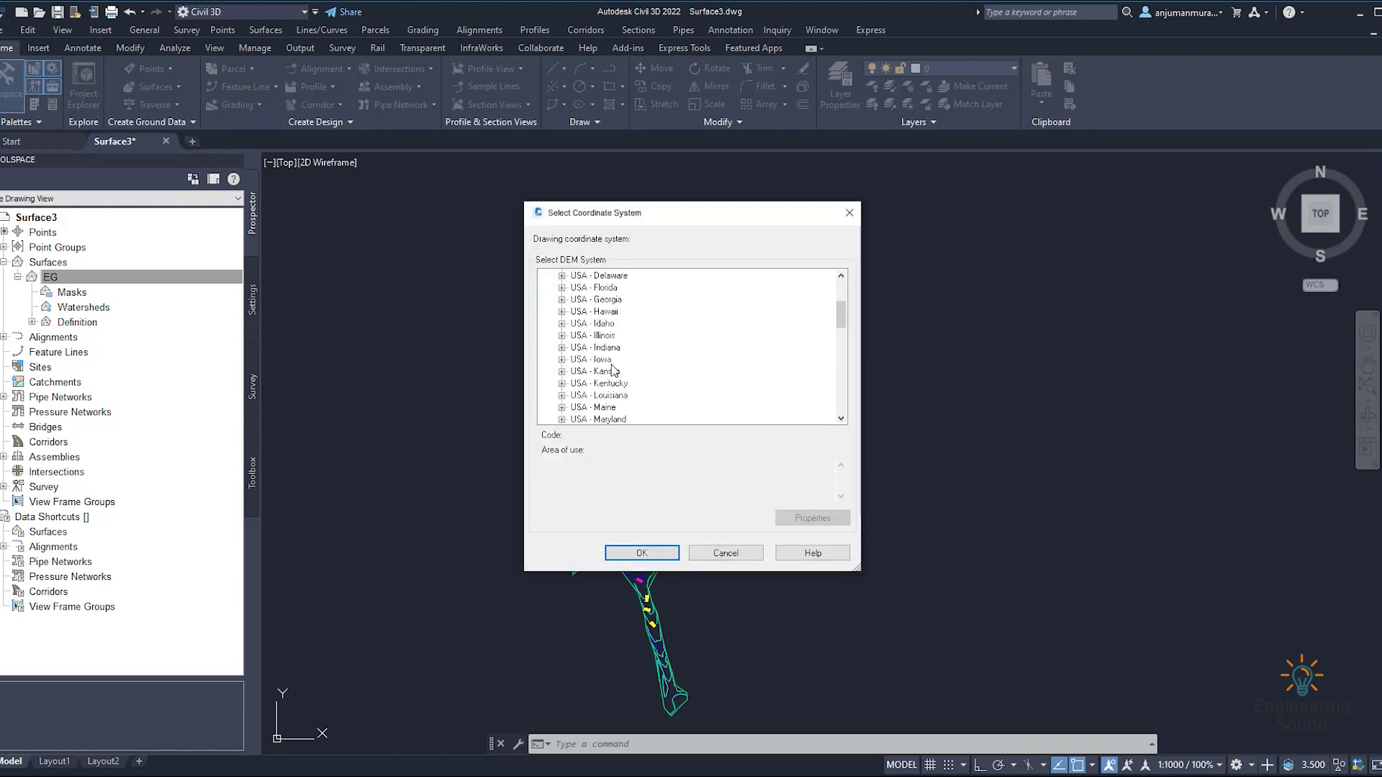
pyautogui.click(725, 553)
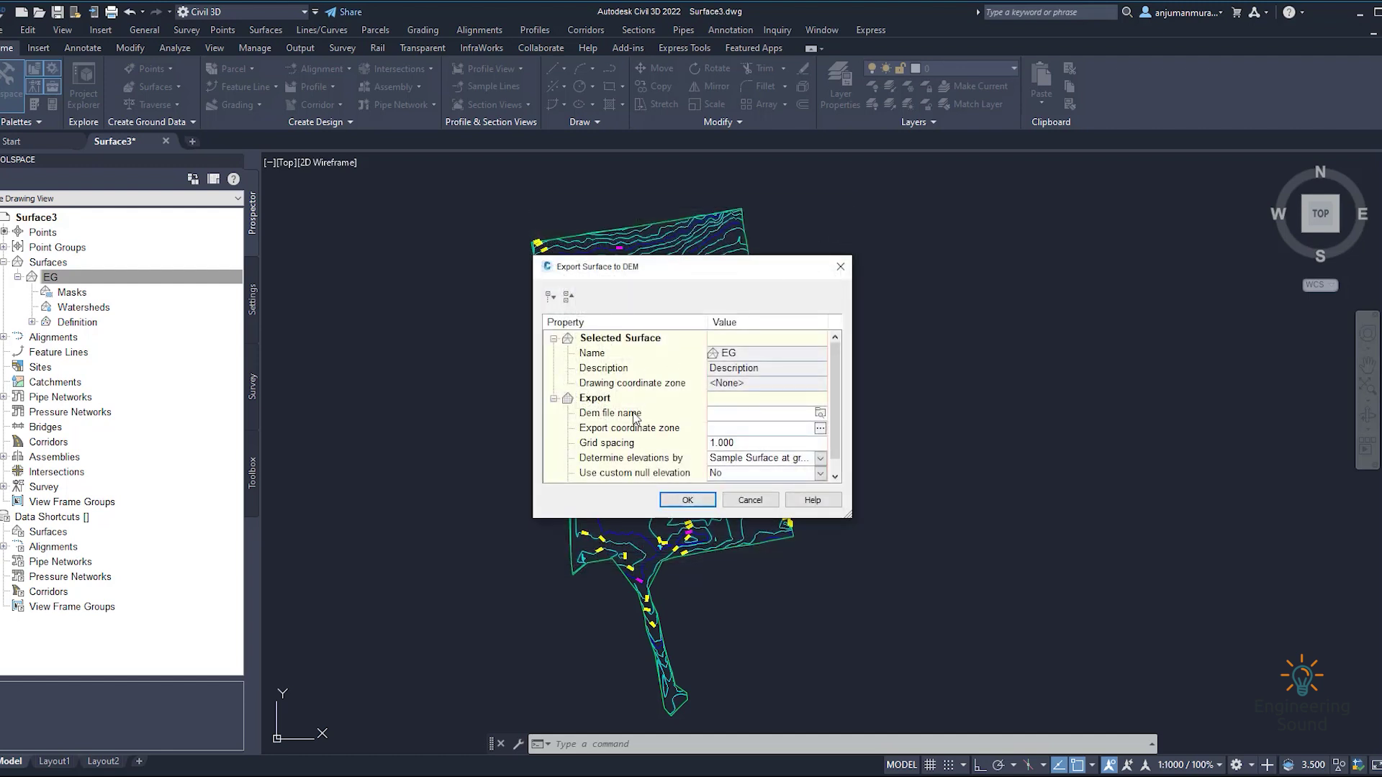
pyautogui.scroll(-1, 643, 432)
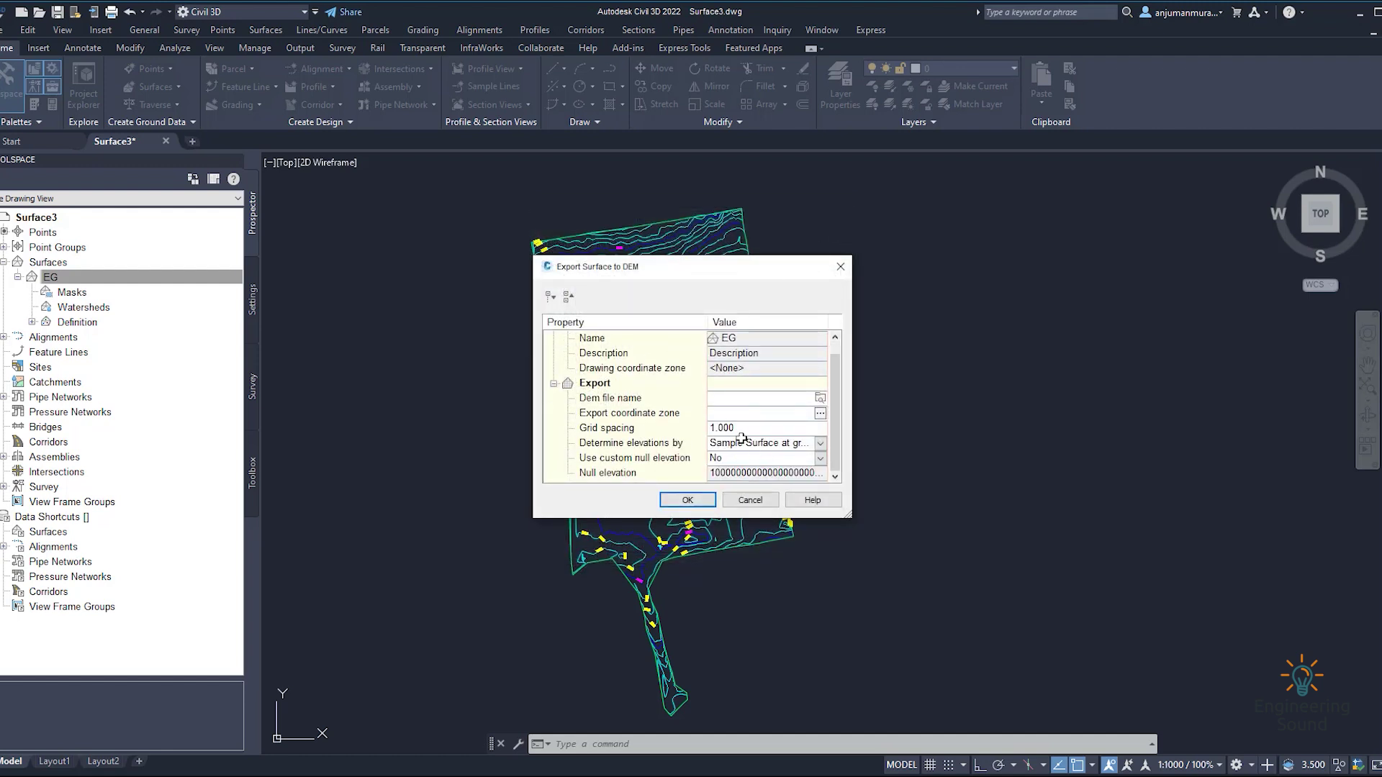
pyautogui.scroll(1, 732, 357)
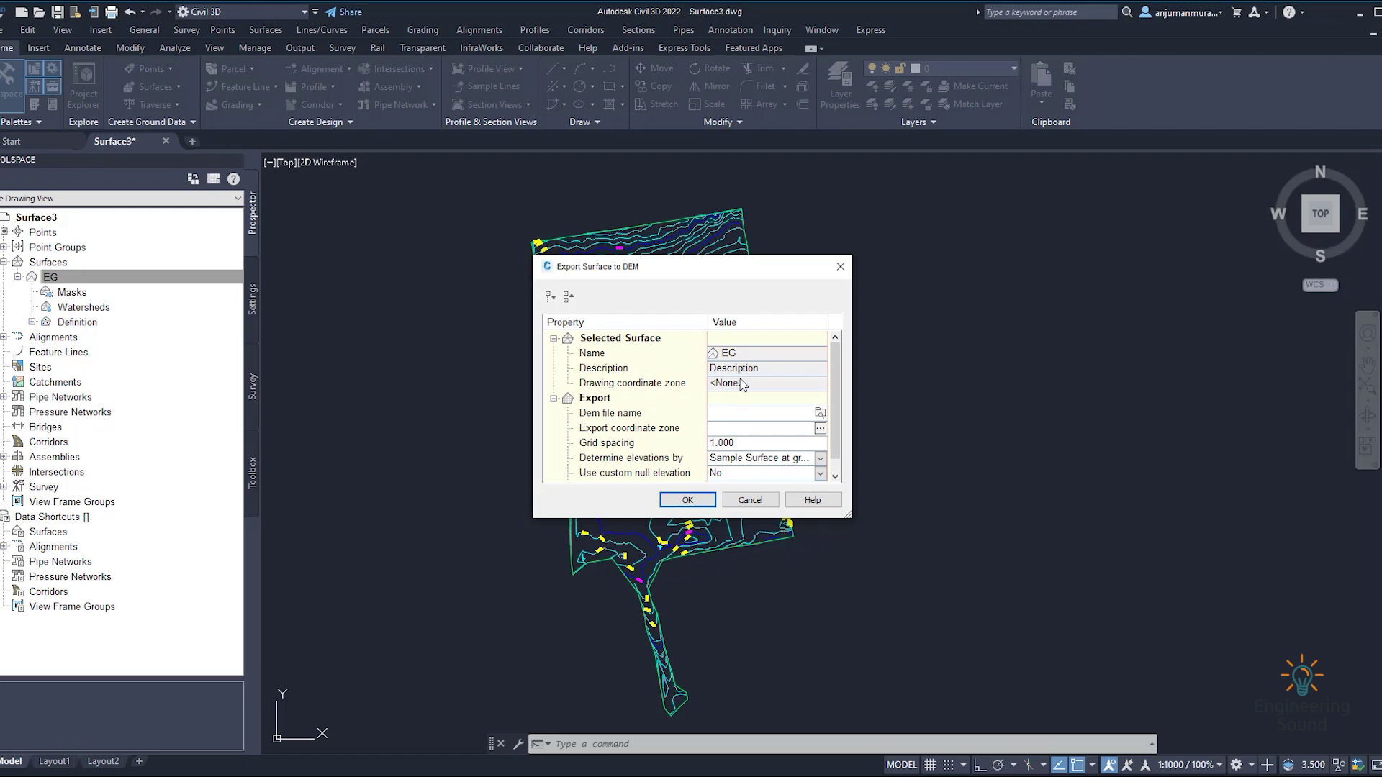
# - Name the DEM output file 'EG dem' with USGS DEM type in the 4-Surface folder
pyautogui.click(818, 416)
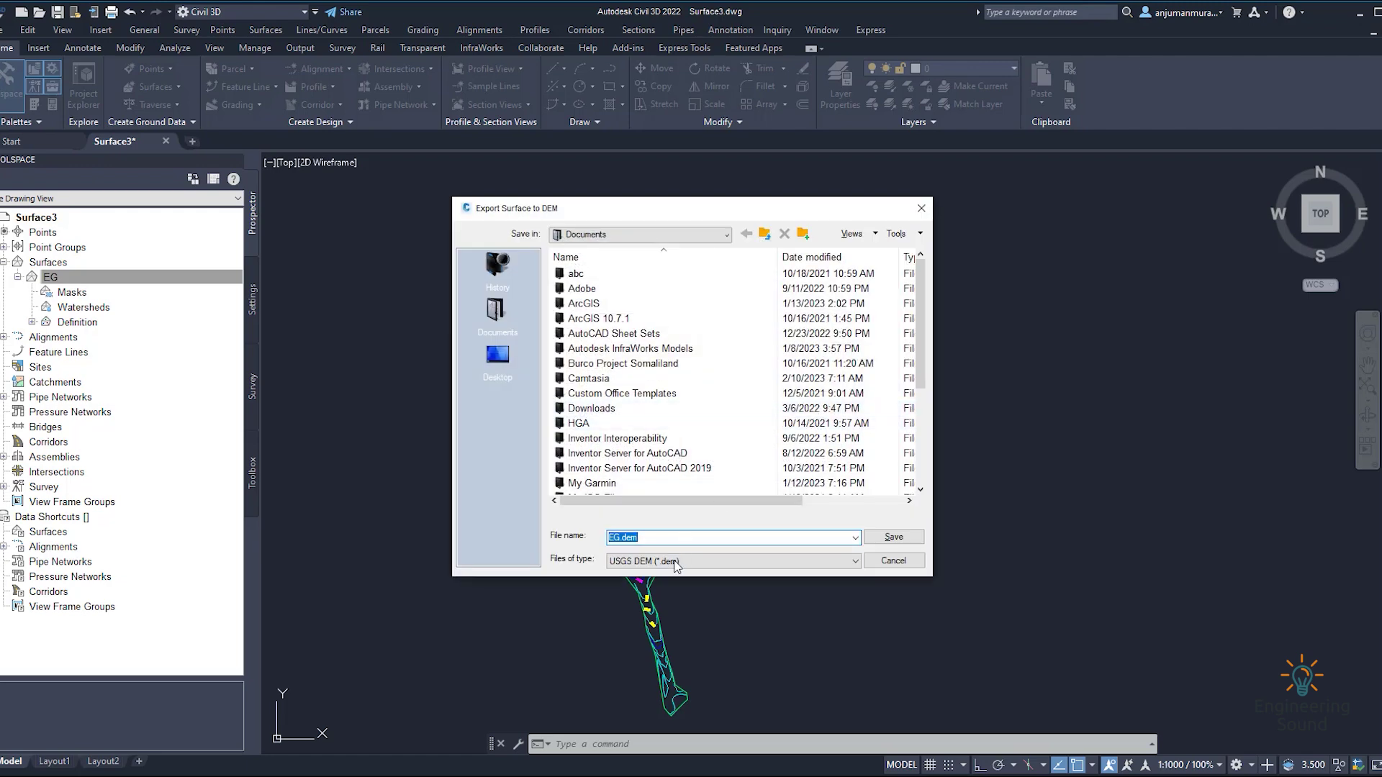
pyautogui.click(606, 237)
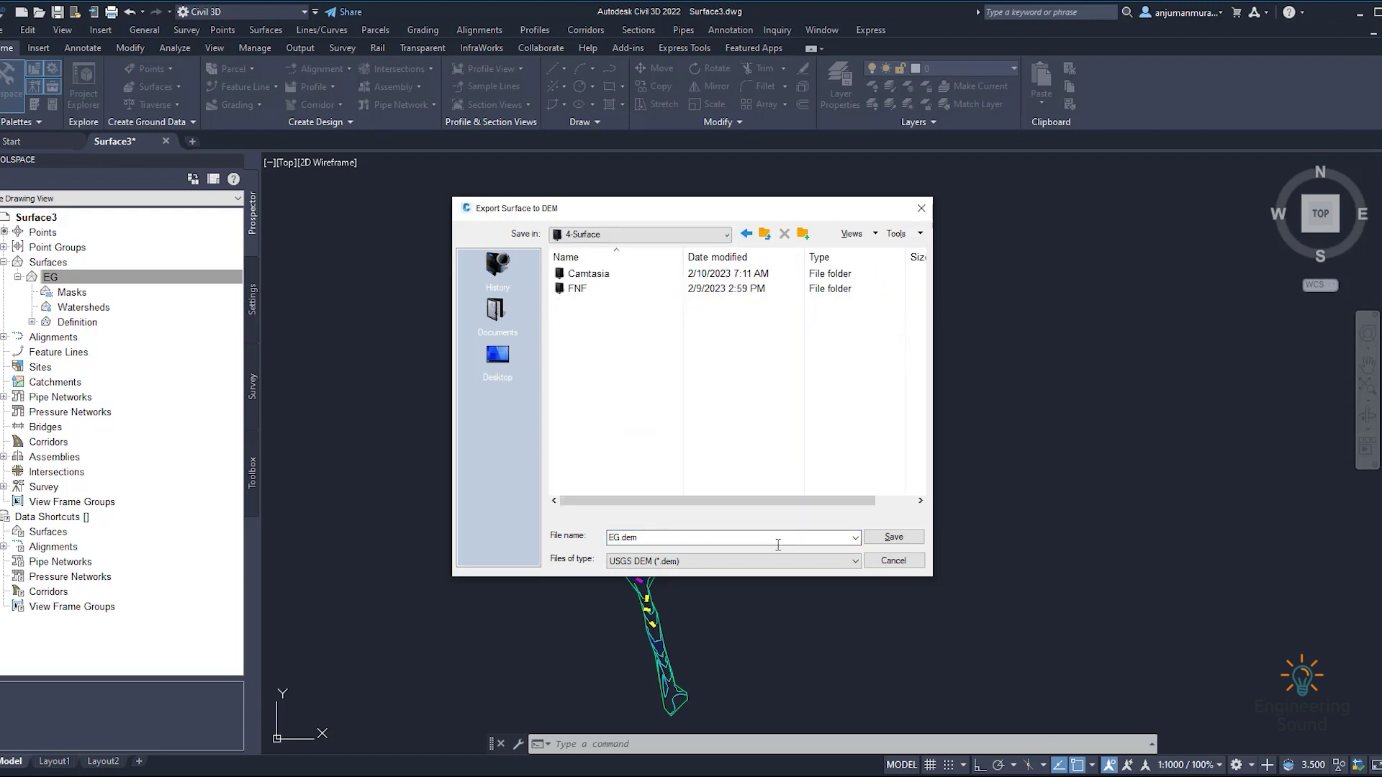
pyautogui.click(894, 538)
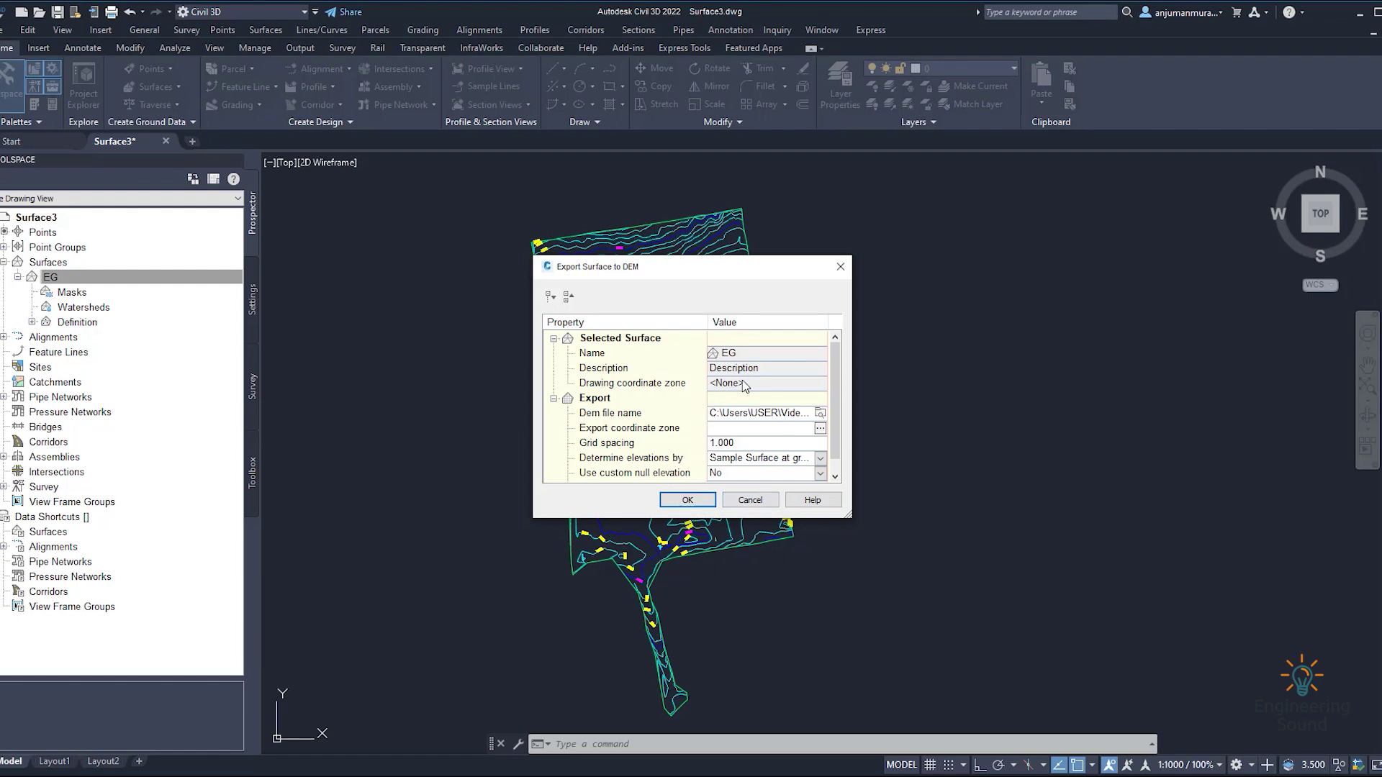
# - Set the DEM coordinate zone to WGS 84 / UTM zone 38N and run the export
pyautogui.click(687, 501)
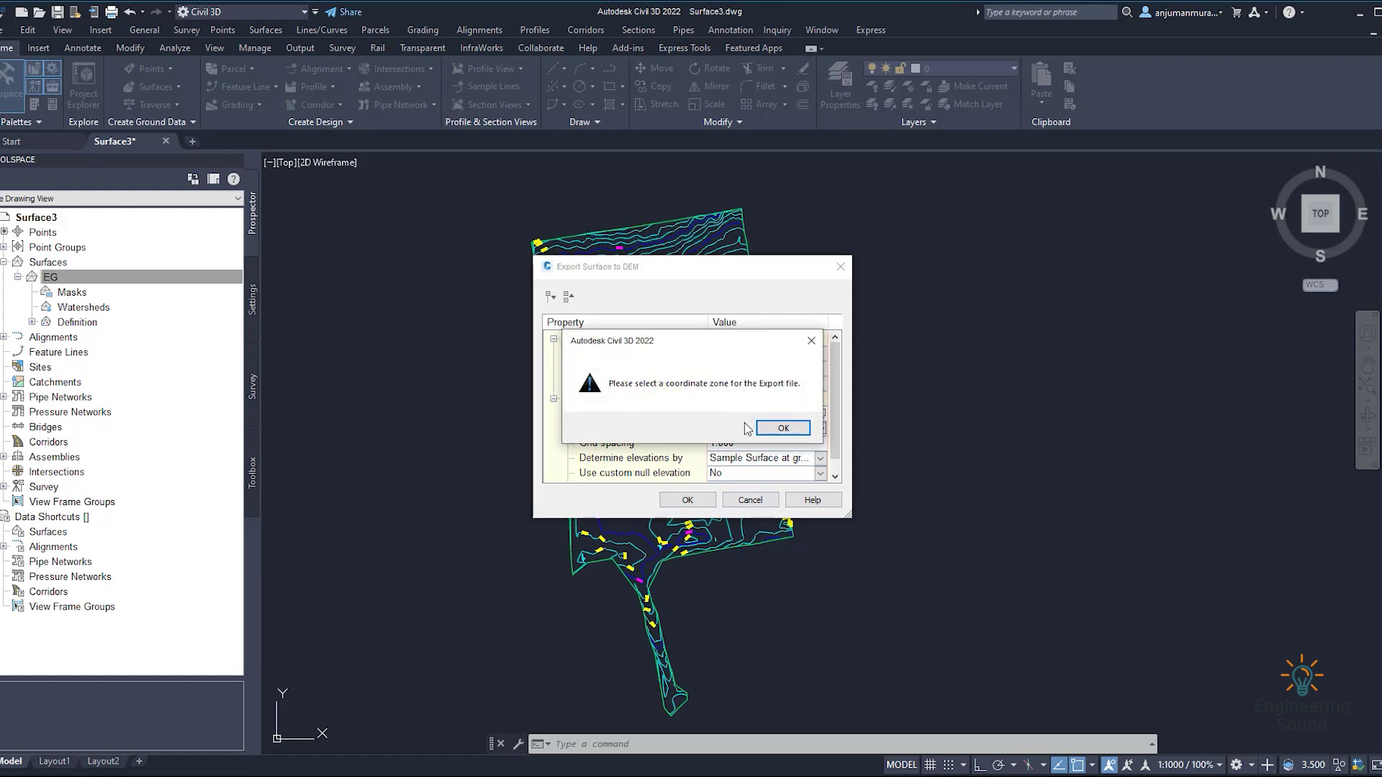
pyautogui.click(810, 341)
pyautogui.click(548, 275)
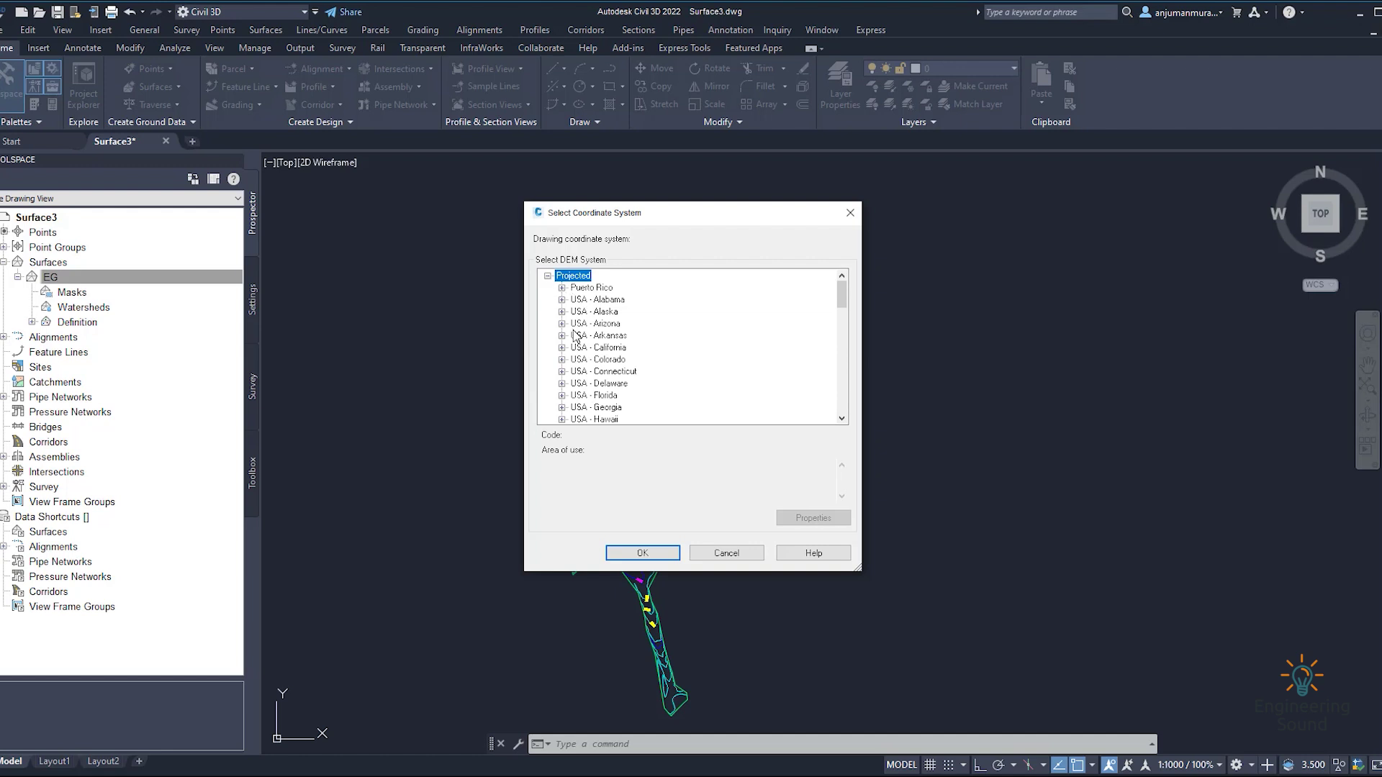
pyautogui.scroll(-15, 576, 345)
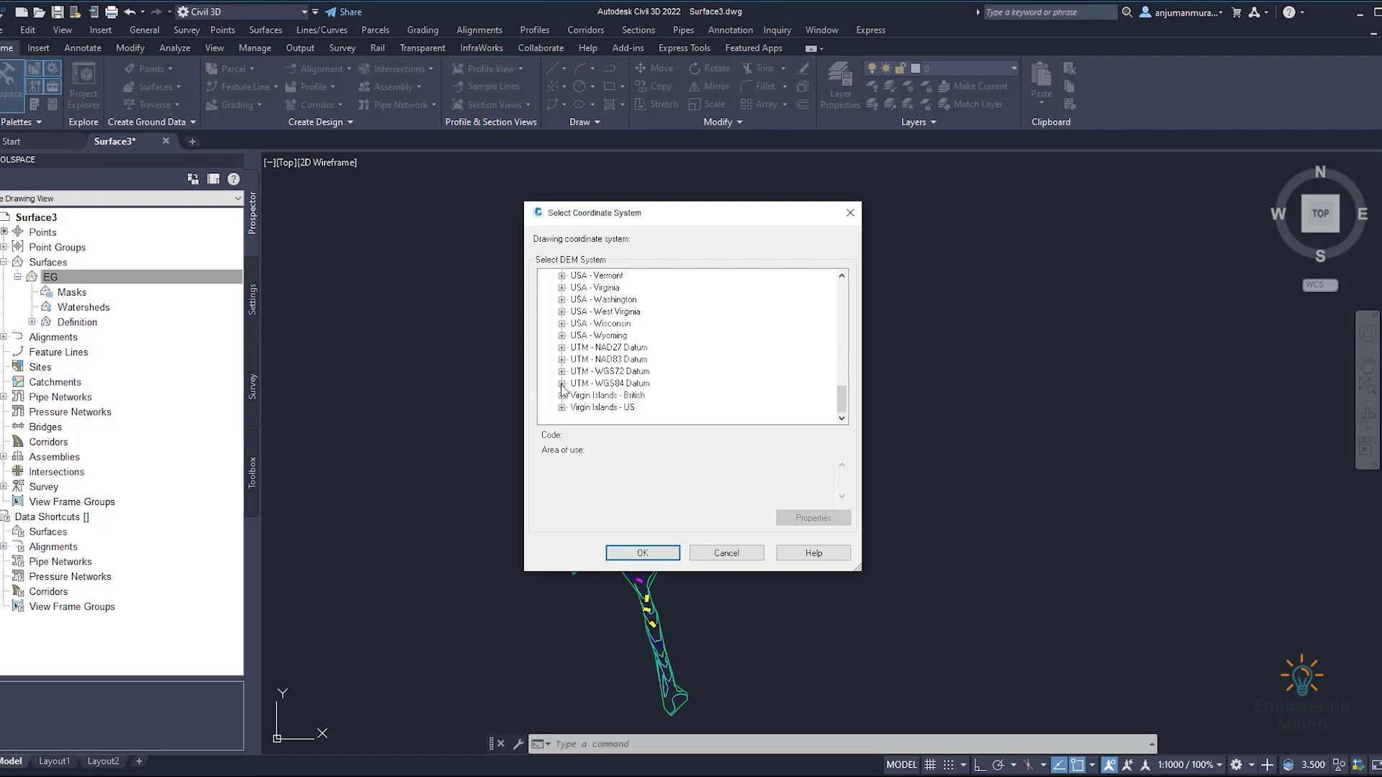
pyautogui.click(562, 384)
pyautogui.scroll(-4, 611, 363)
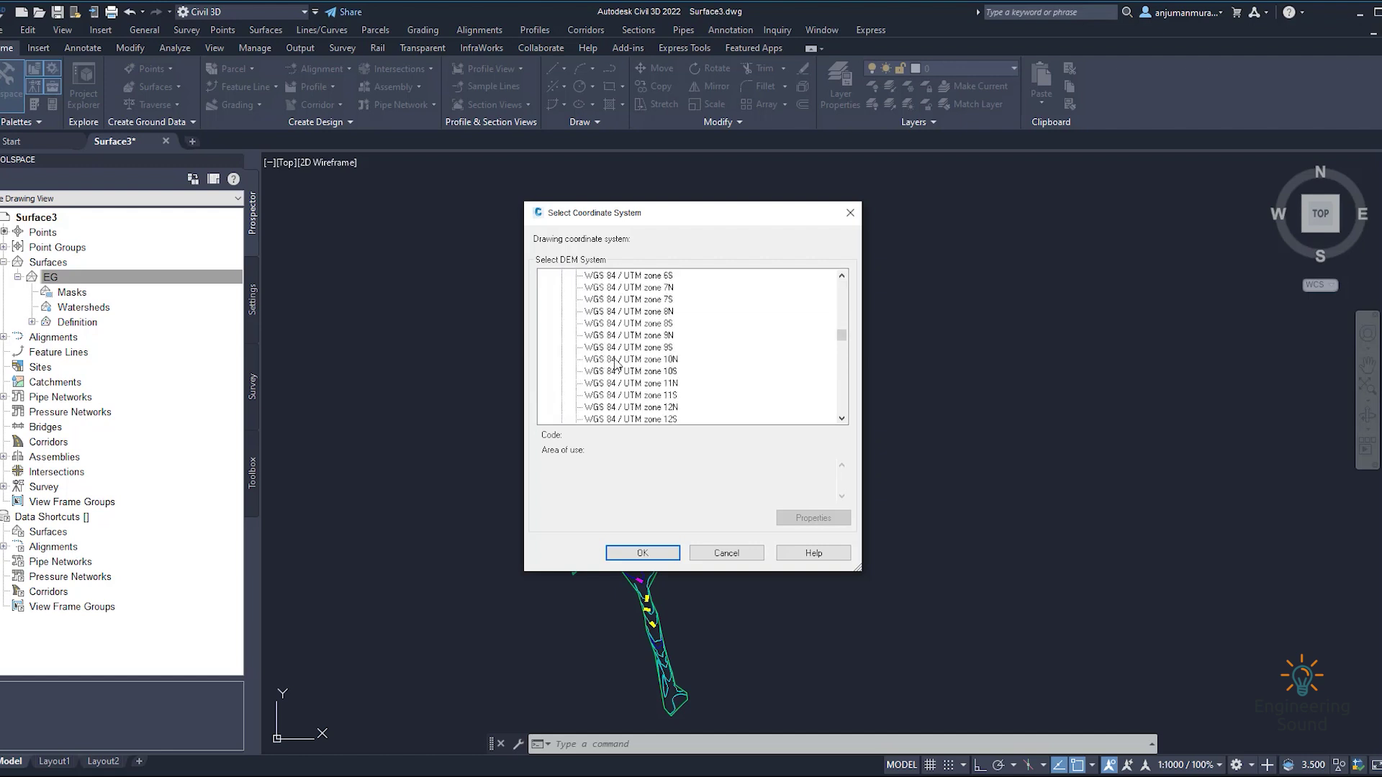
pyautogui.scroll(-3, 615, 365)
pyautogui.scroll(-7, 617, 379)
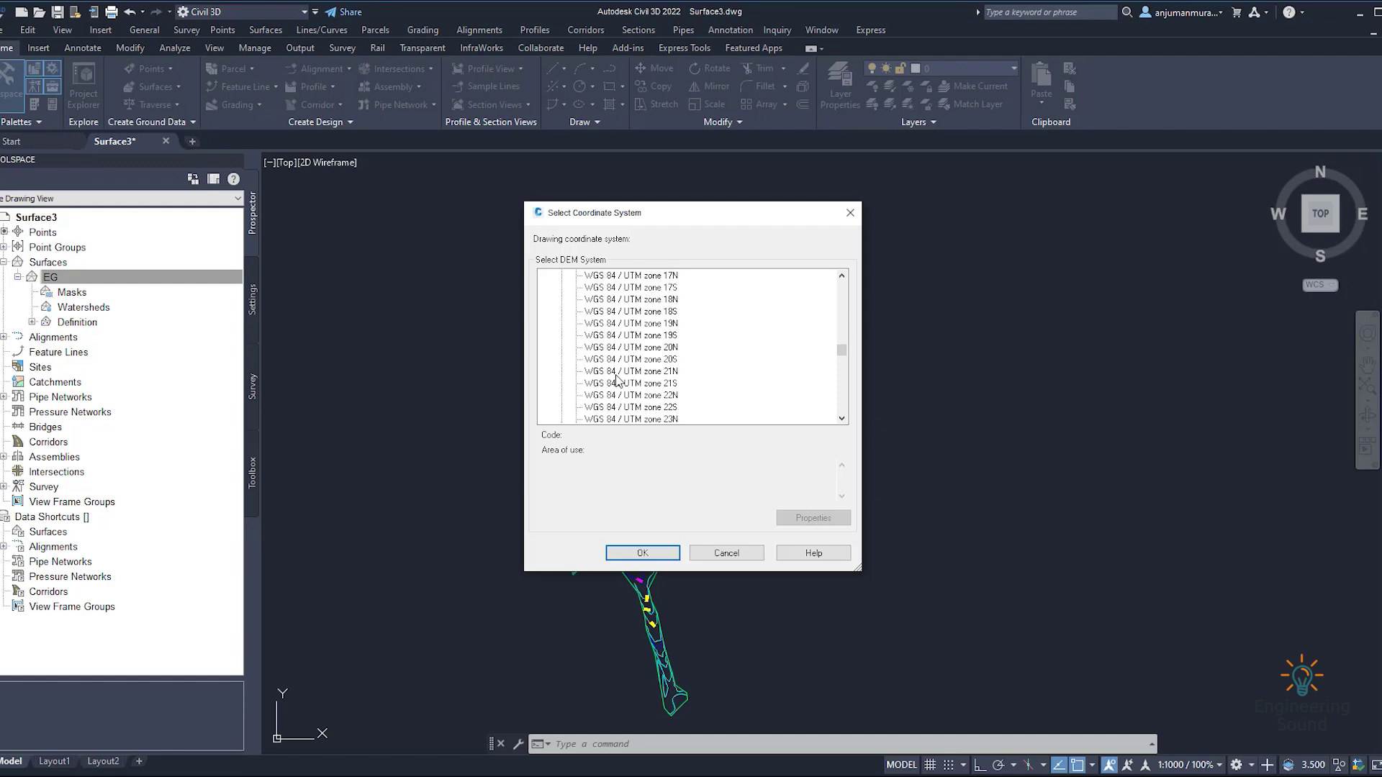
pyautogui.scroll(-3, 619, 390)
pyautogui.click(652, 419)
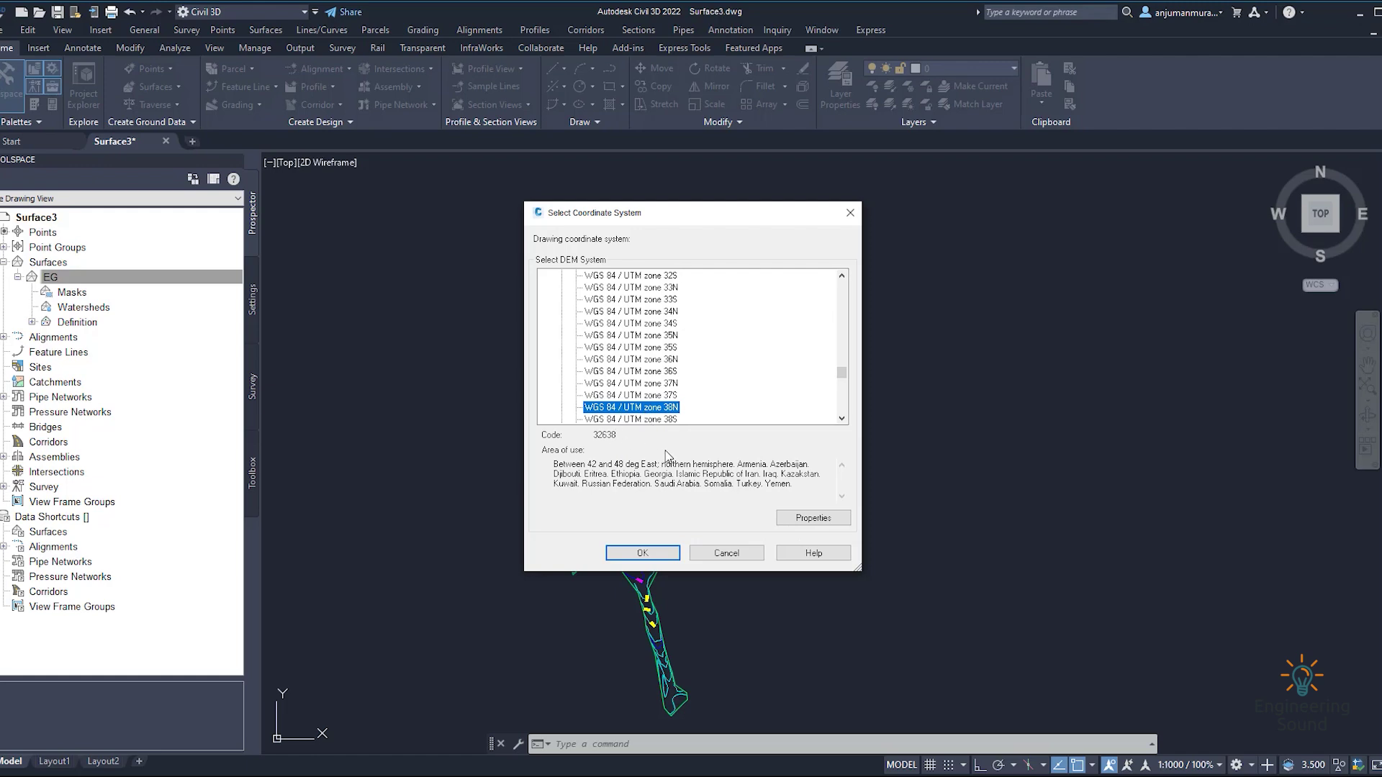
pyautogui.click(641, 552)
pyautogui.click(685, 501)
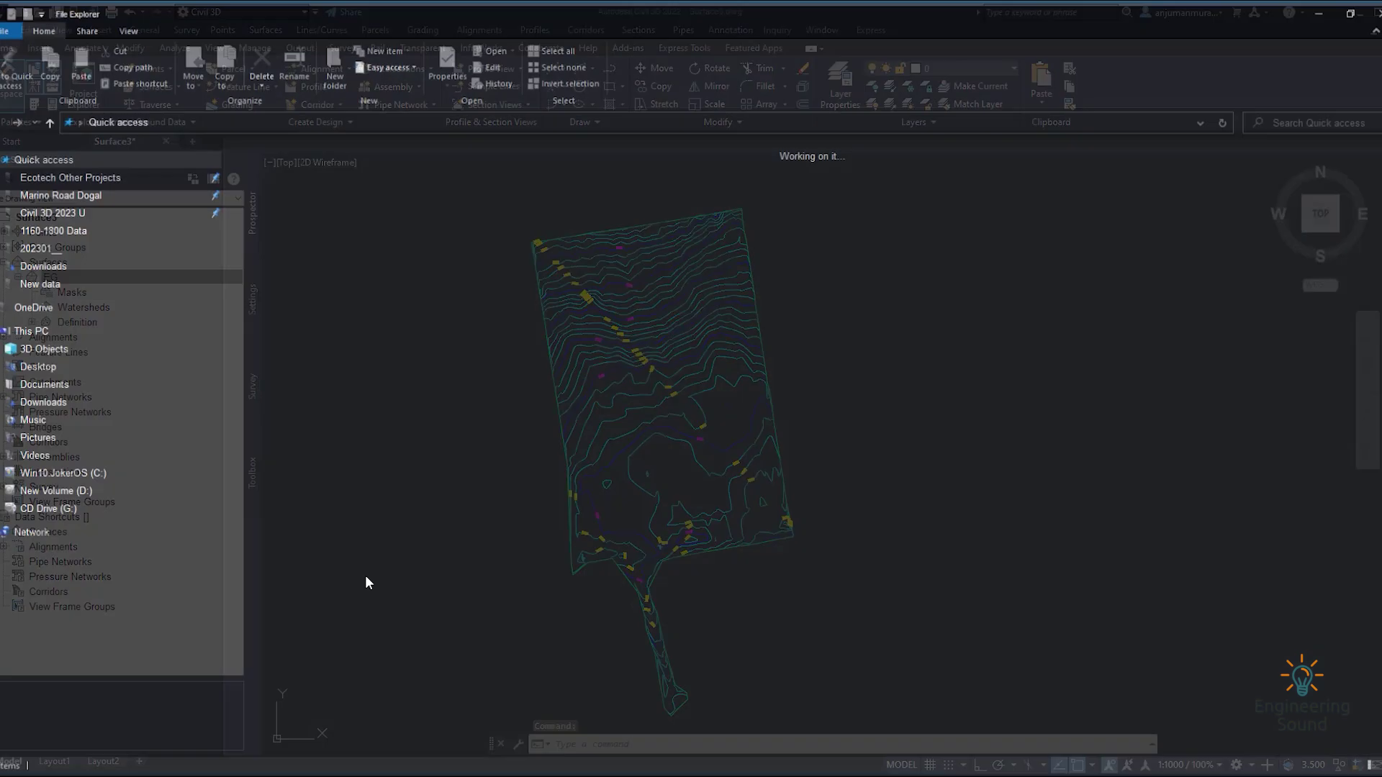
# - Confirm EG.dem and Surface3.xml are in the 4-Surface folder, then return to Civil 3D
pyautogui.click(45, 210)
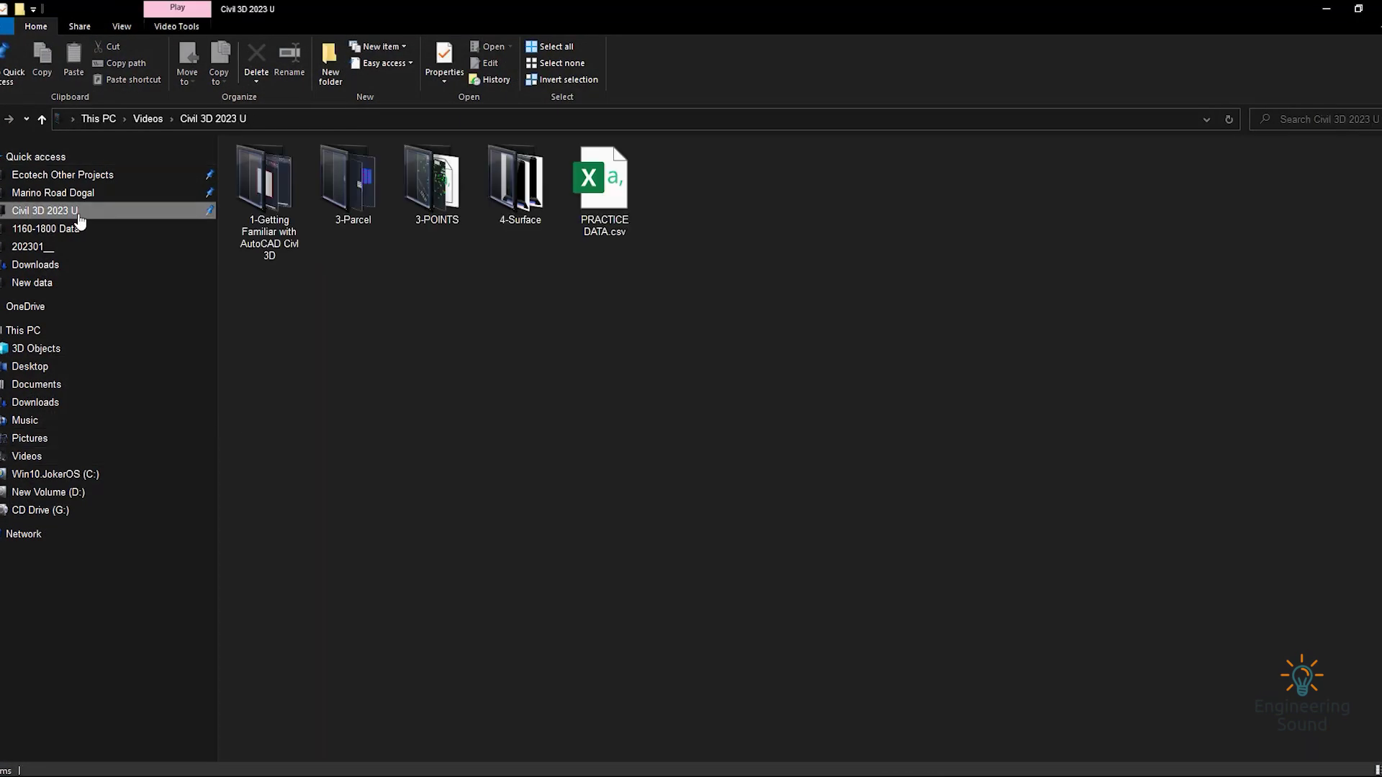
pyautogui.doubleClick(517, 183)
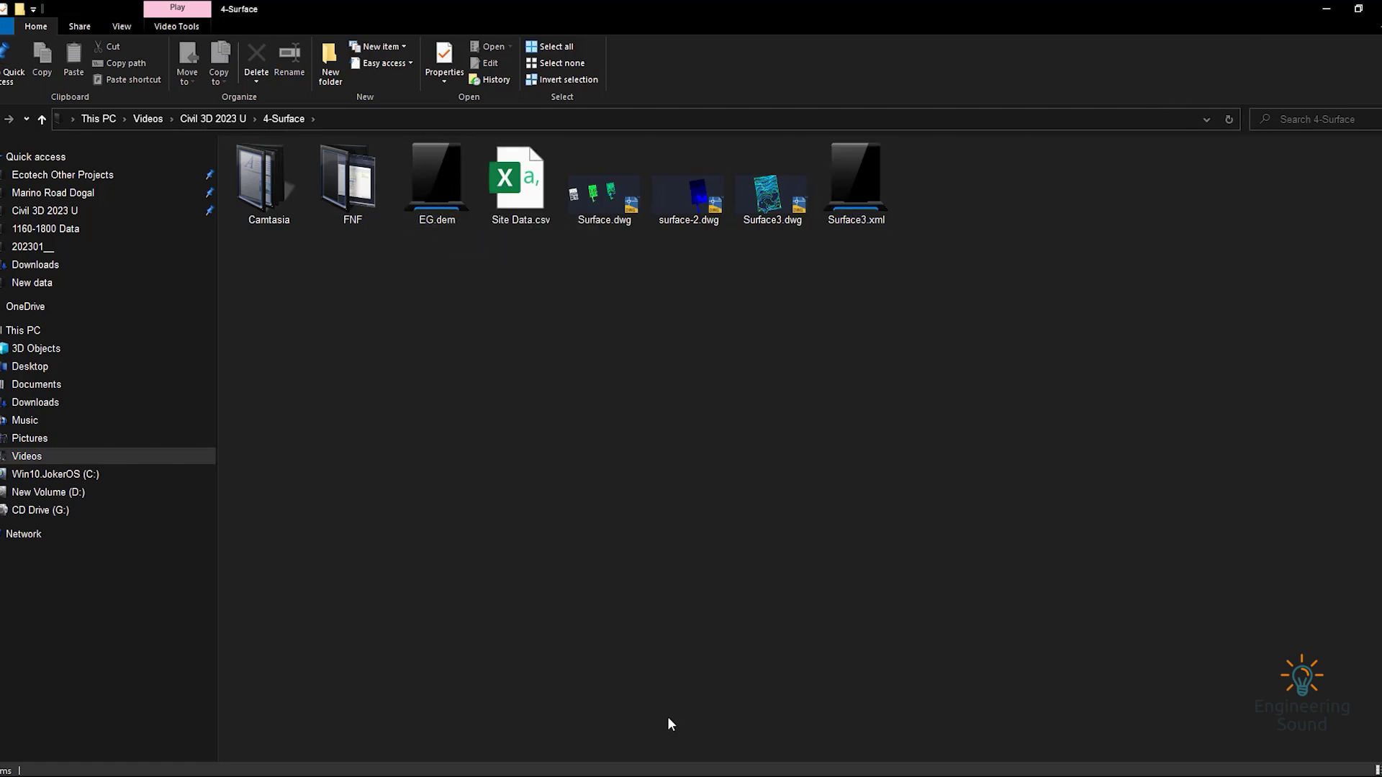
pyautogui.click(694, 734)
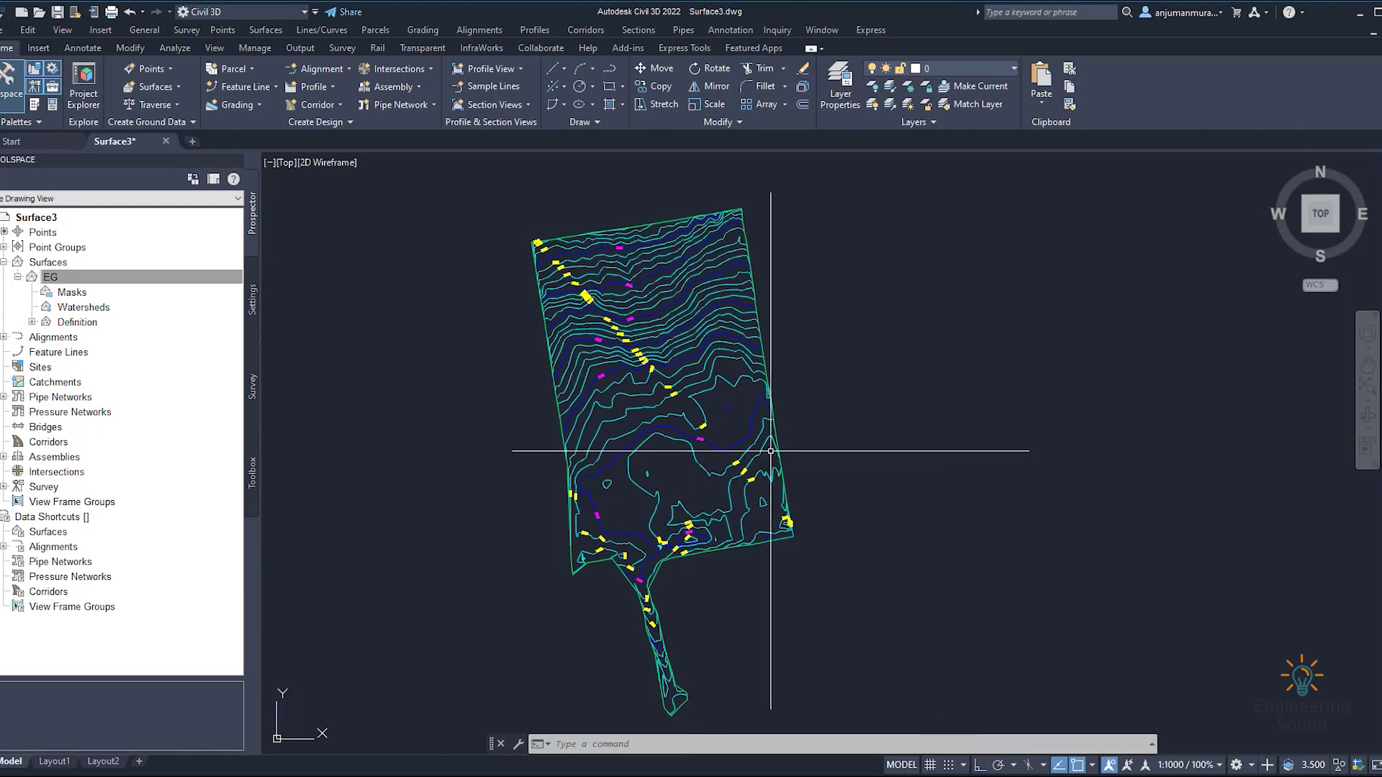
# - In the new blank Drawing2, launch the LandXML import from the Insert tab's Import panel
pyautogui.moveTo(772, 449)
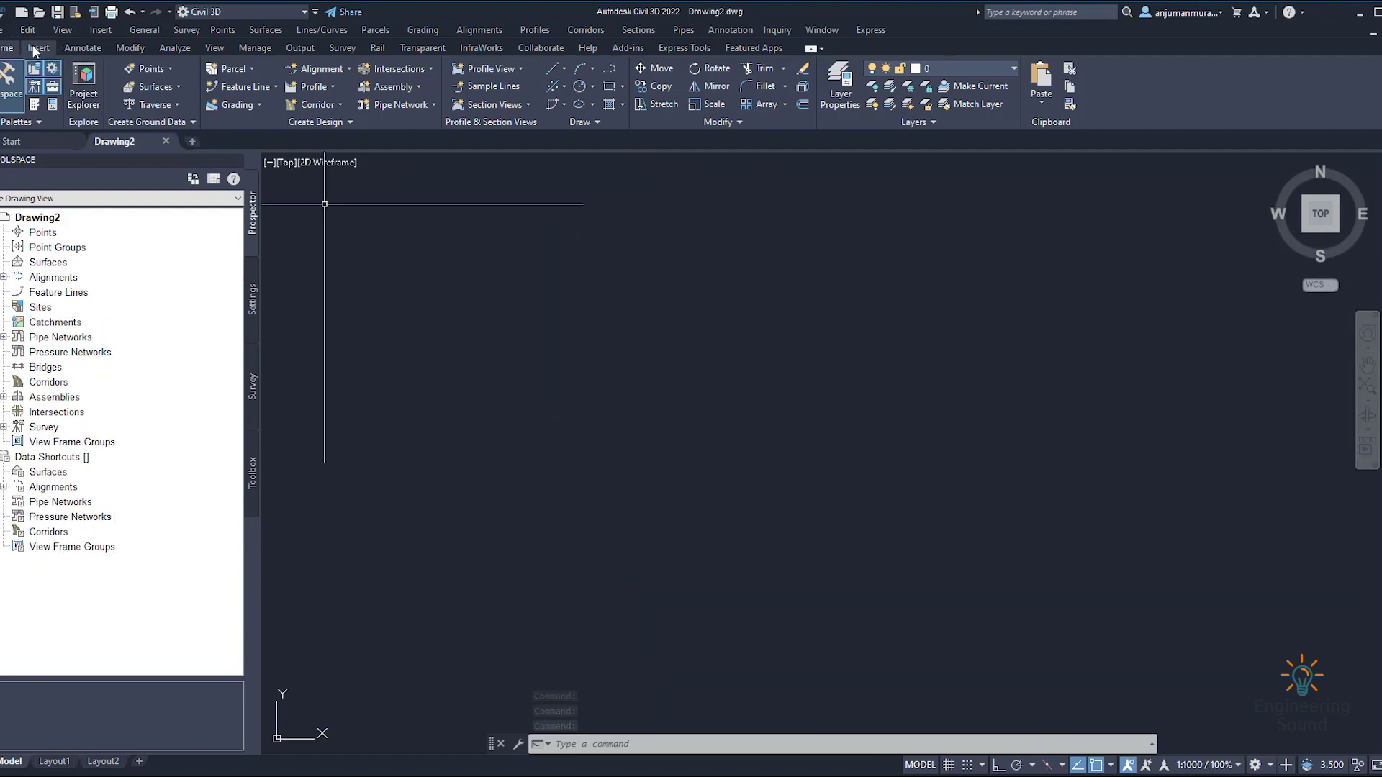
pyautogui.click(33, 48)
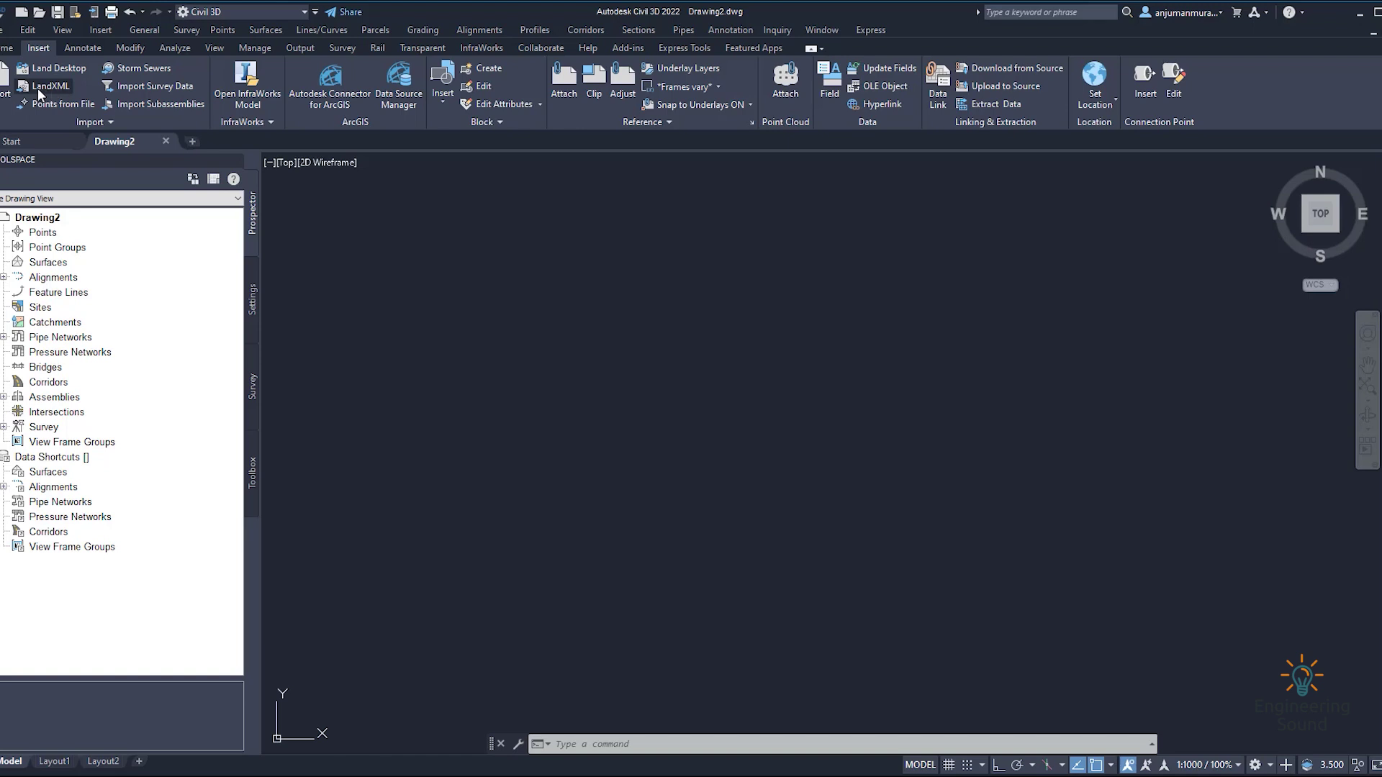
pyautogui.click(7, 48)
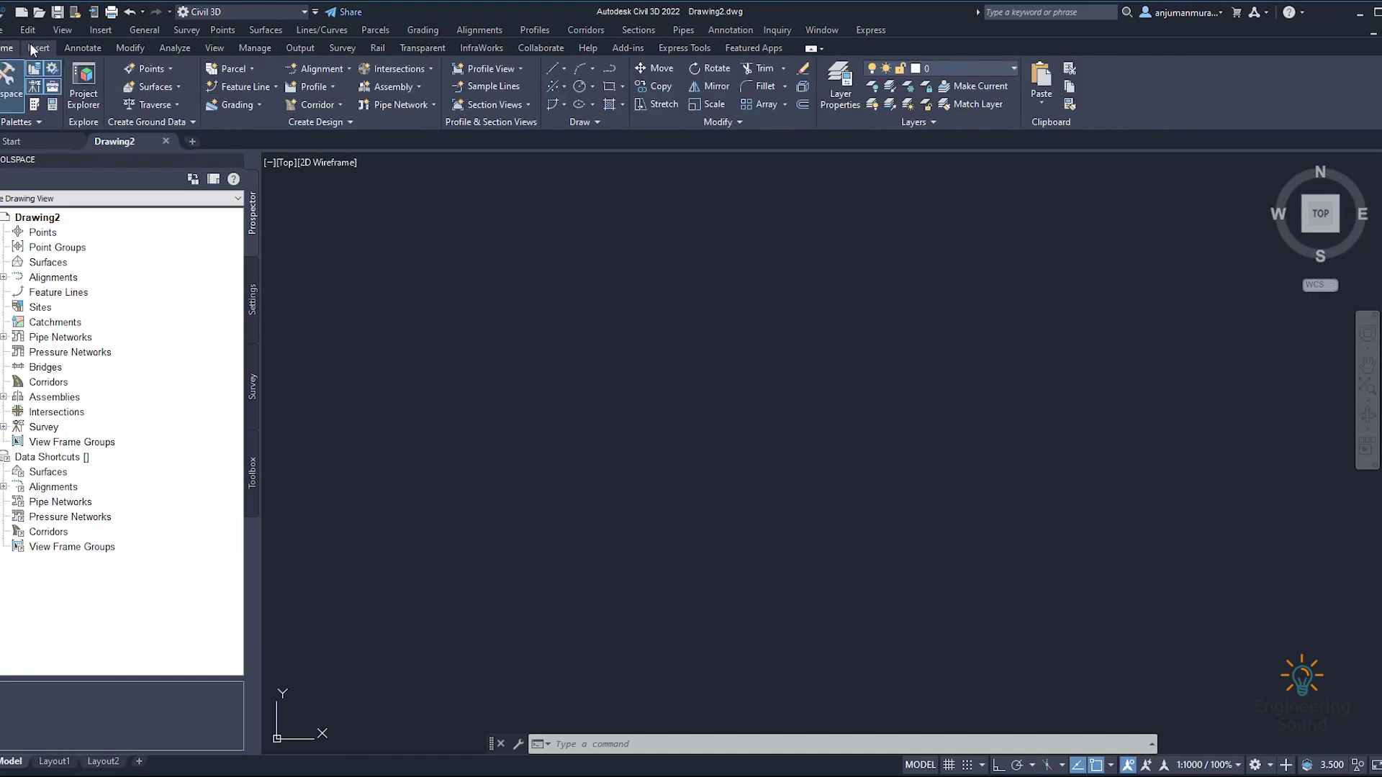
pyautogui.click(33, 48)
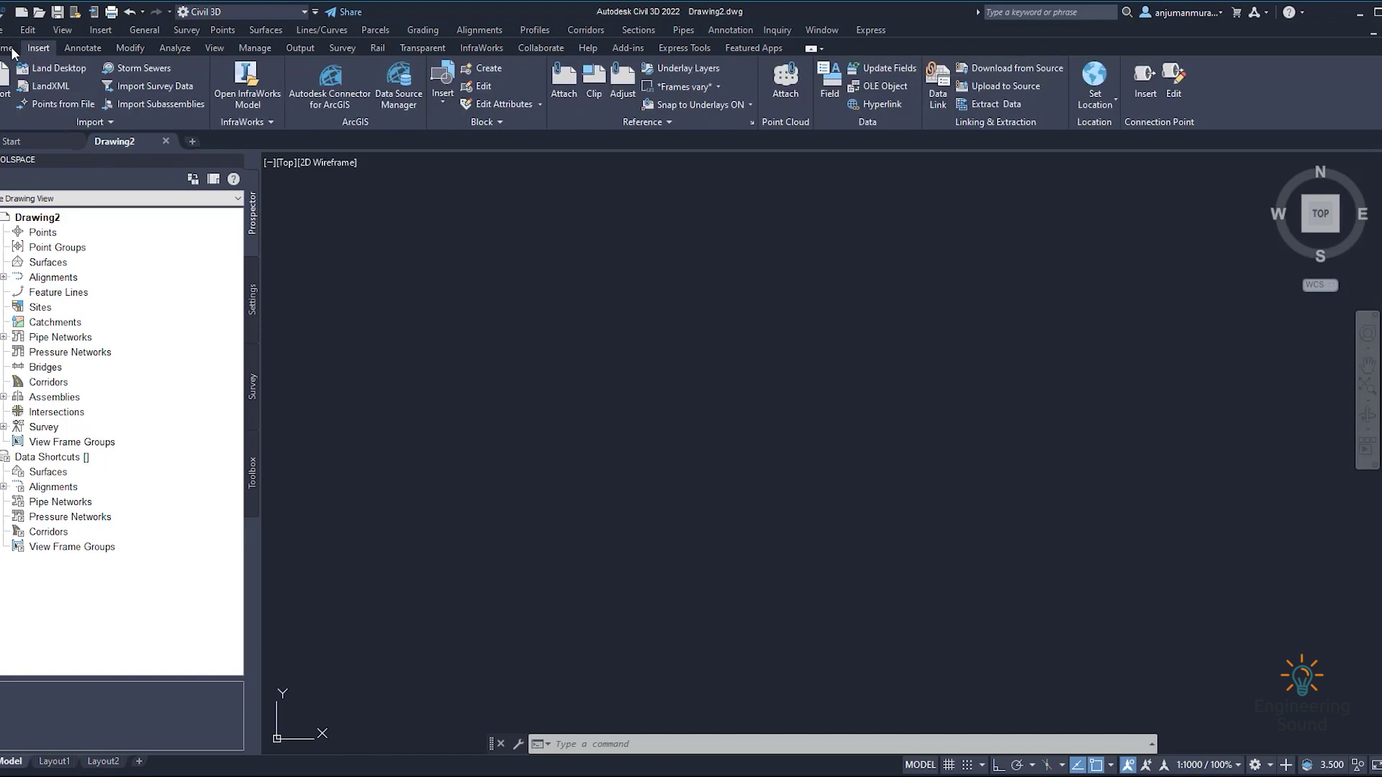
pyautogui.click(49, 89)
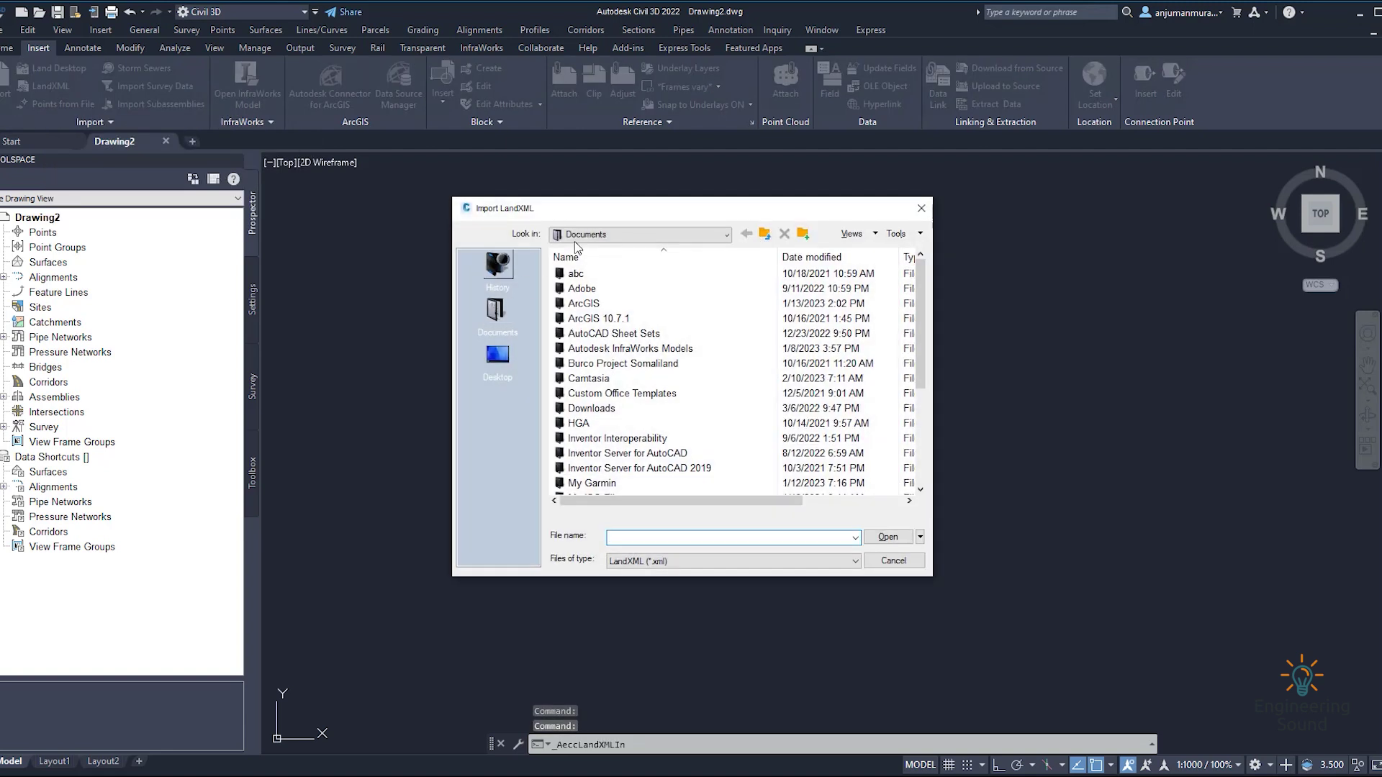
# - Import Surface3.xml from the 4-Surface folder into the drawing with the default LandXML import settings
pyautogui.click(609, 235)
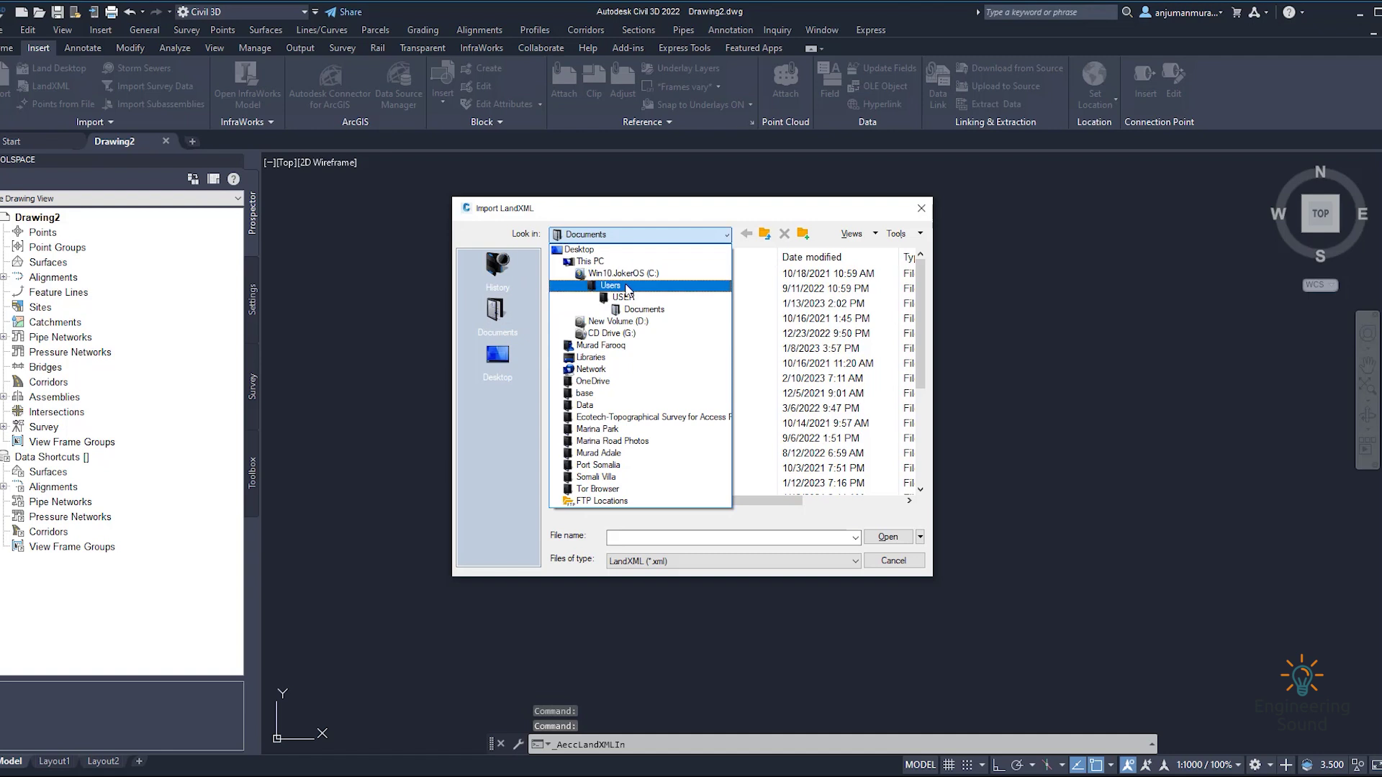
pyautogui.click(605, 321)
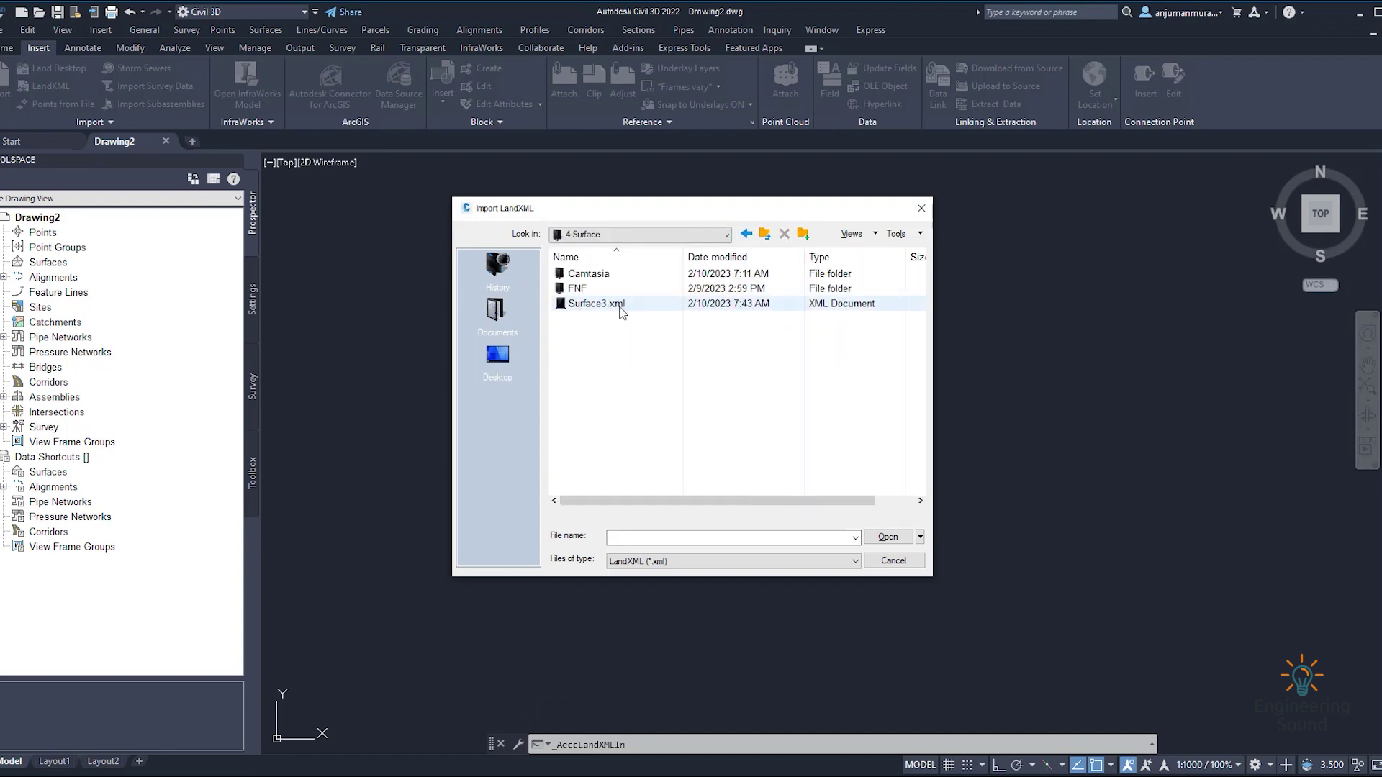
pyautogui.click(620, 309)
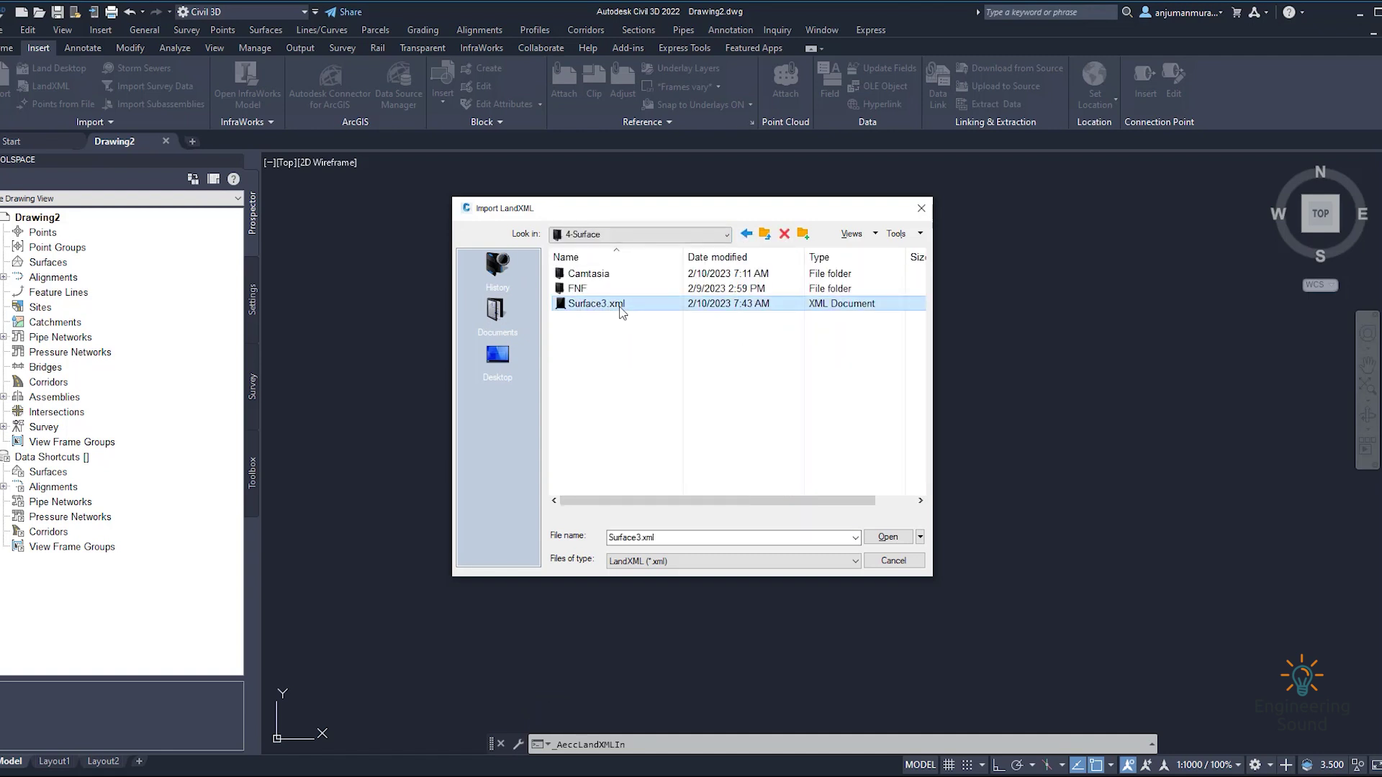
pyautogui.click(889, 538)
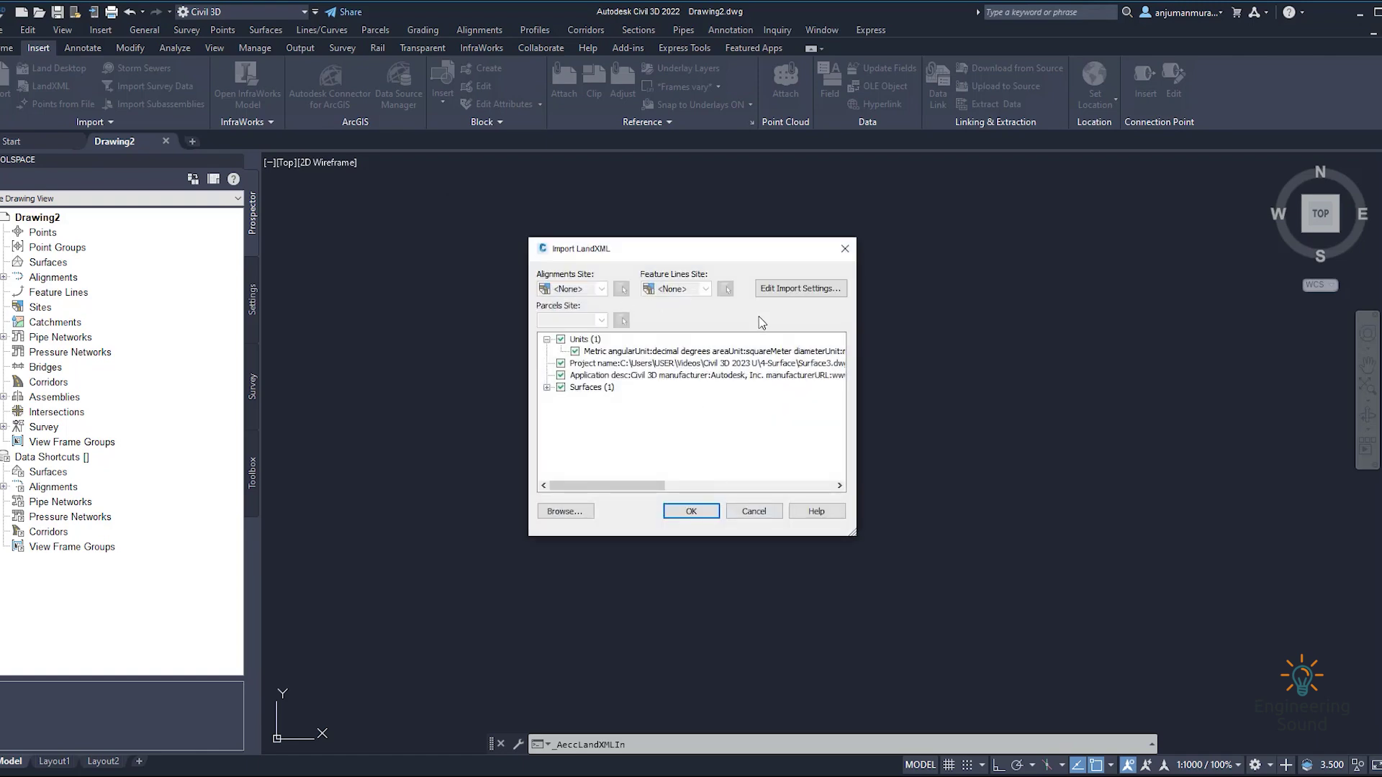
pyautogui.click(693, 510)
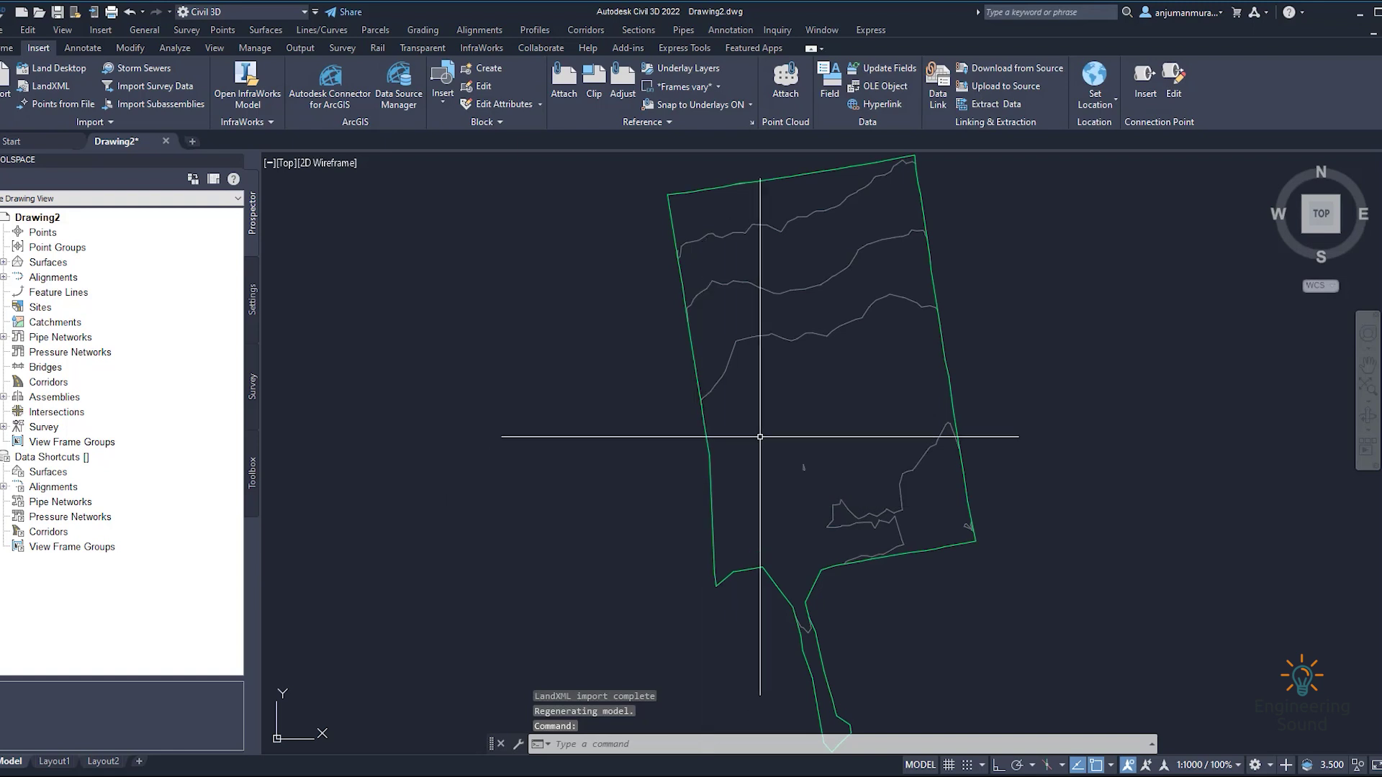
# - Select the imported surface in the drawing
pyautogui.scroll(3, 828, 410)
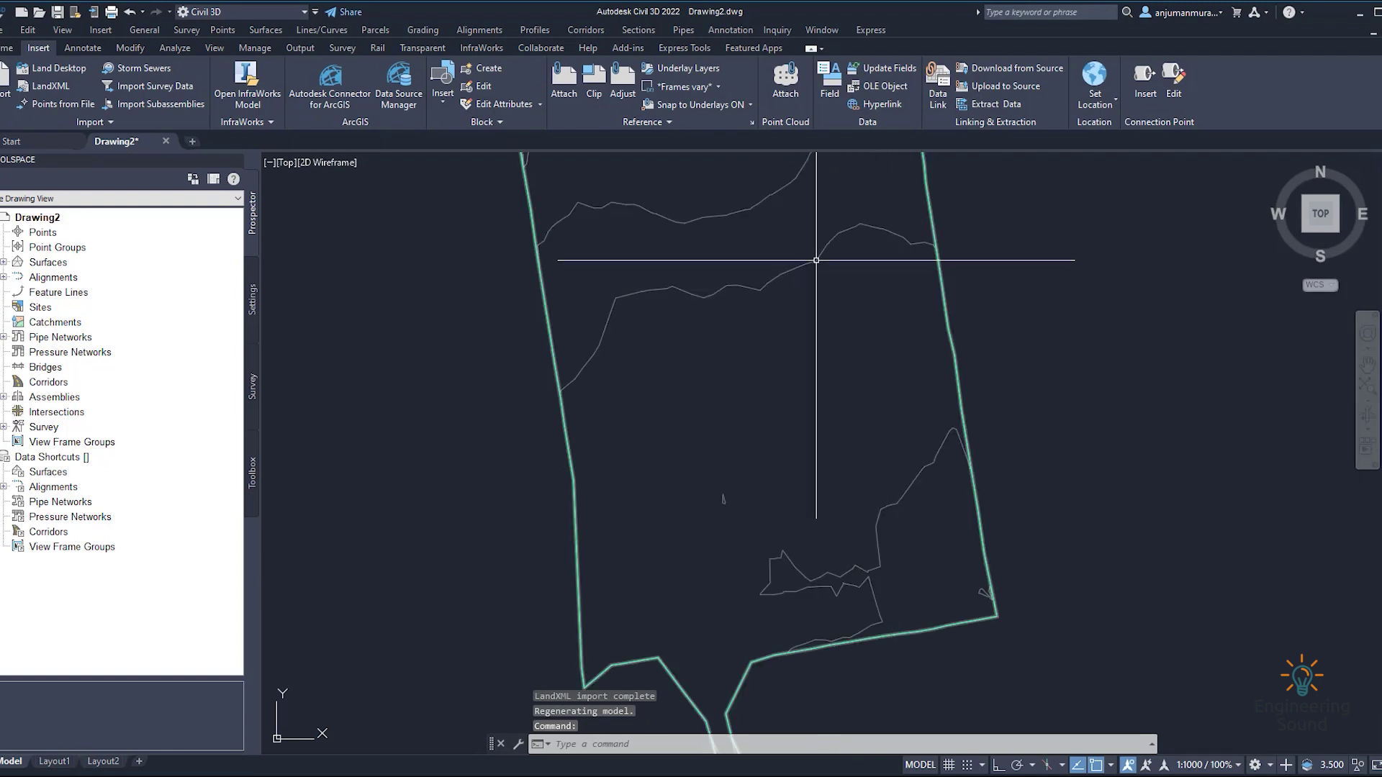
pyautogui.click(816, 260)
pyautogui.scroll(-3, 731, 299)
# - Expand Surfaces > EG in Prospector and review the Surface Properties options
pyautogui.click(3, 263)
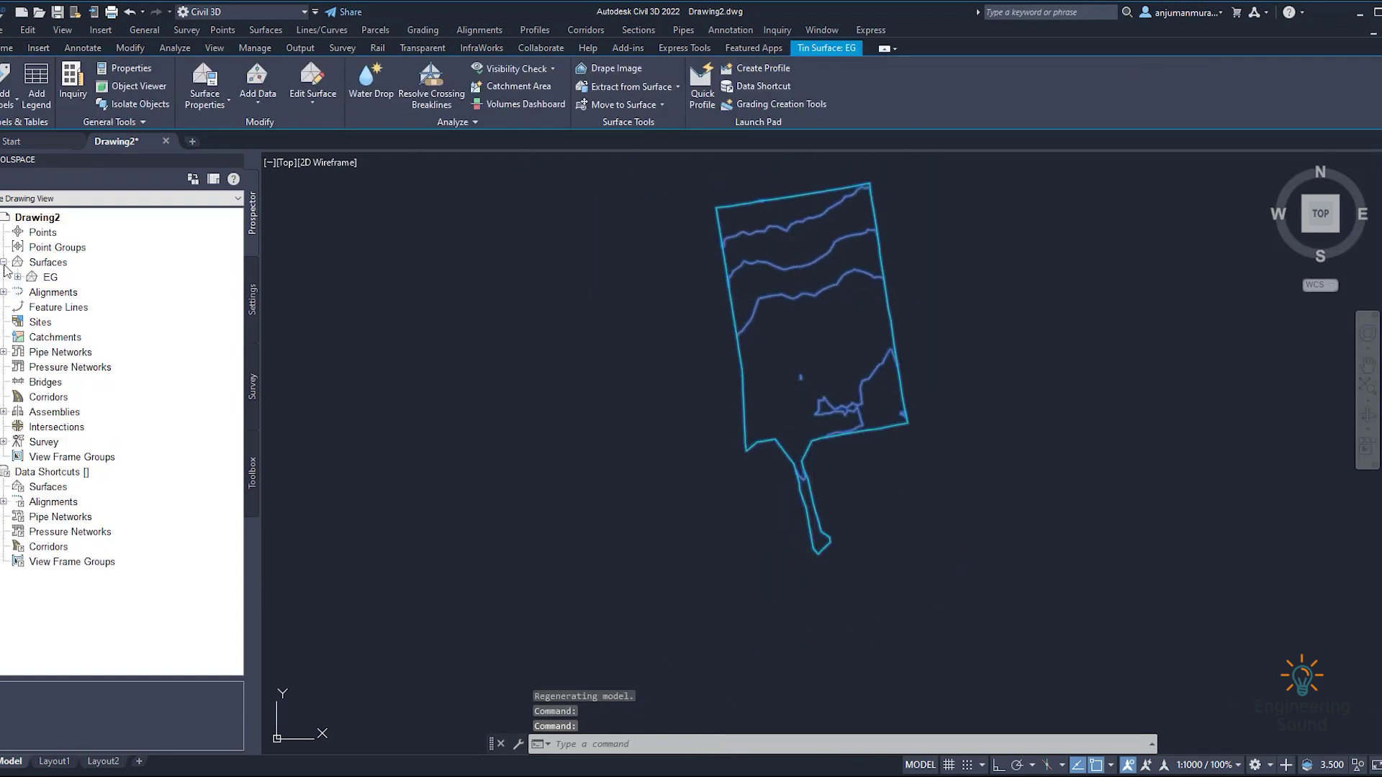
pyautogui.click(17, 277)
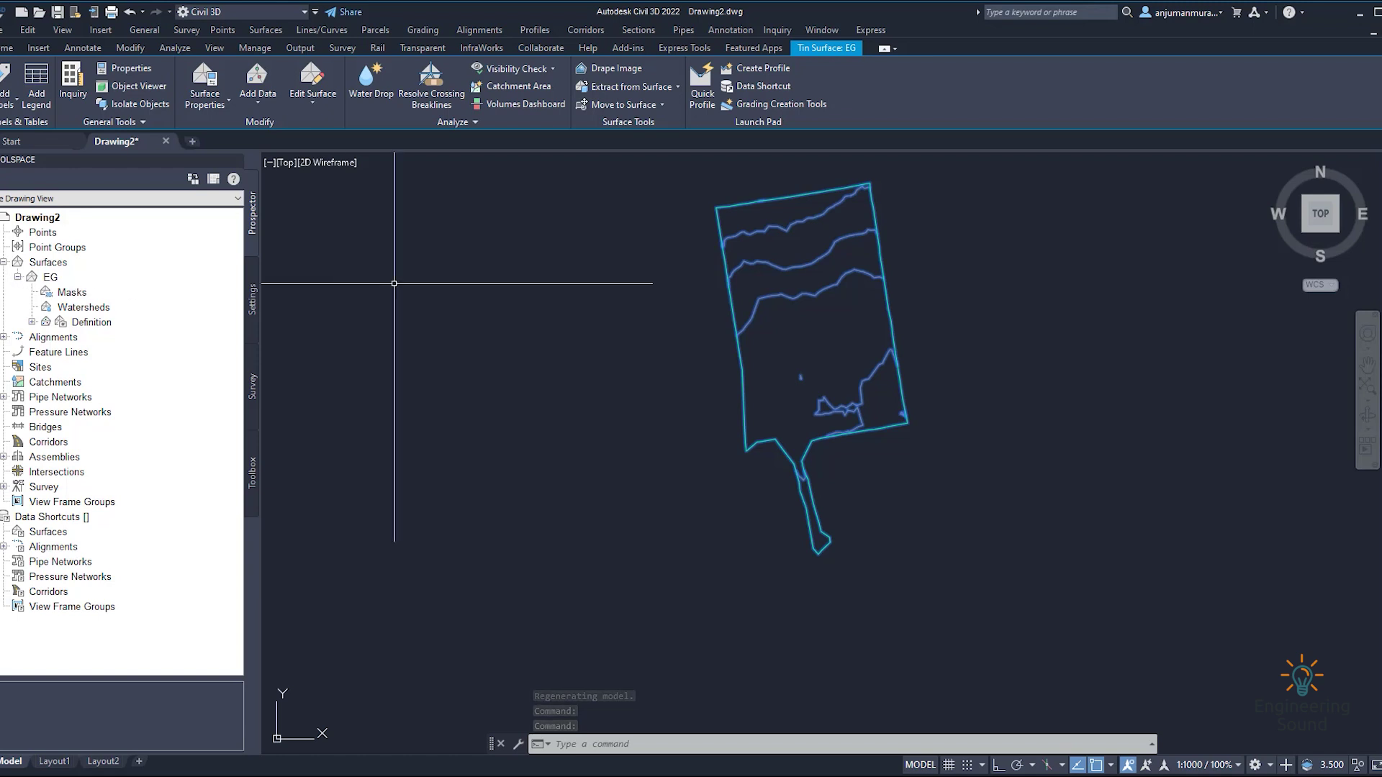
pyautogui.click(226, 100)
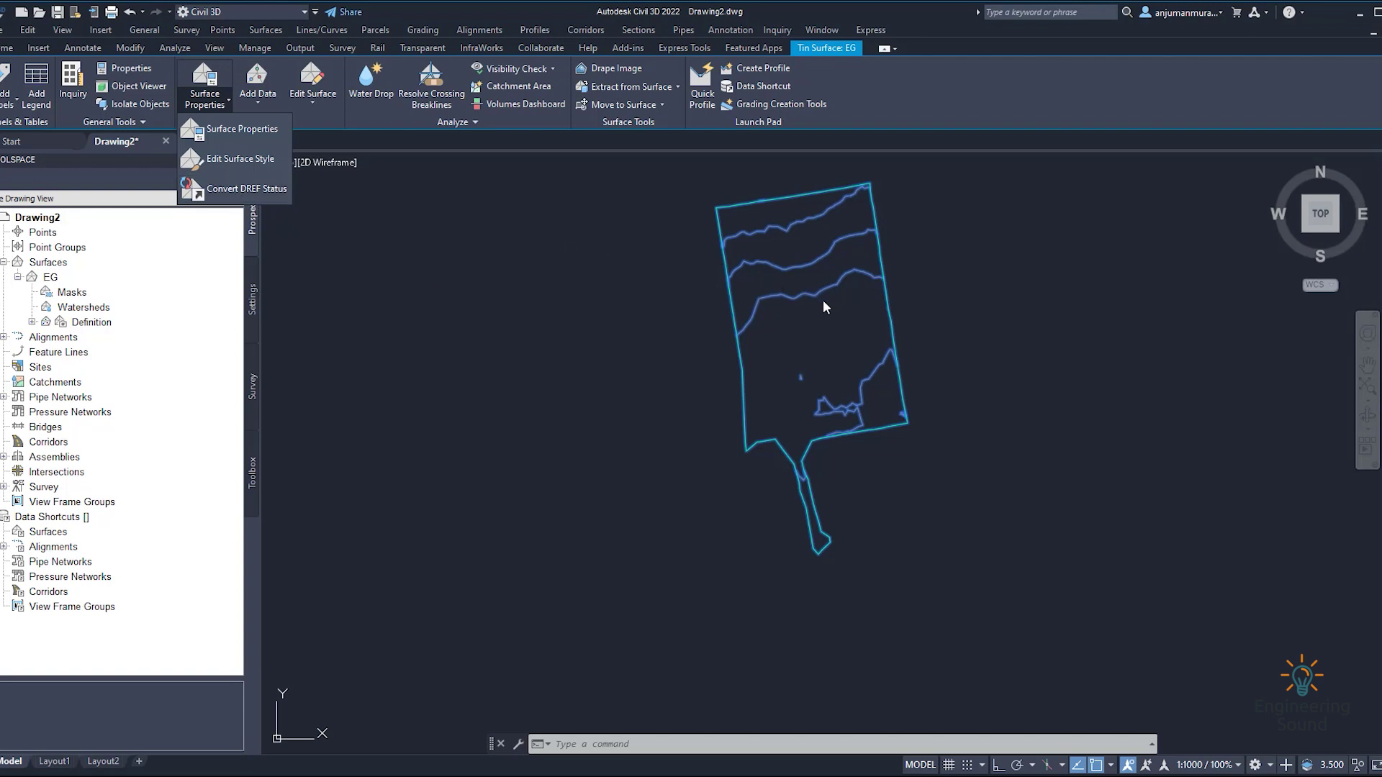
pyautogui.click(240, 207)
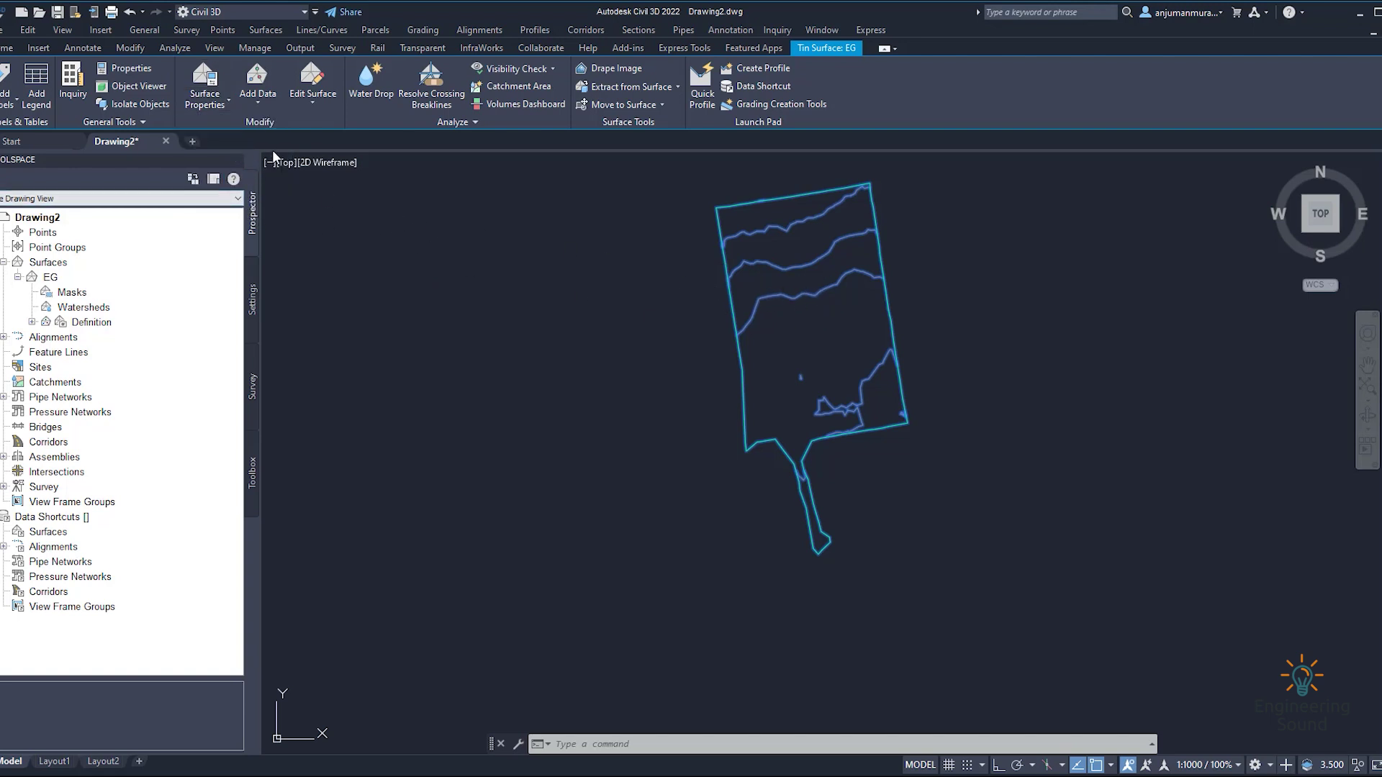